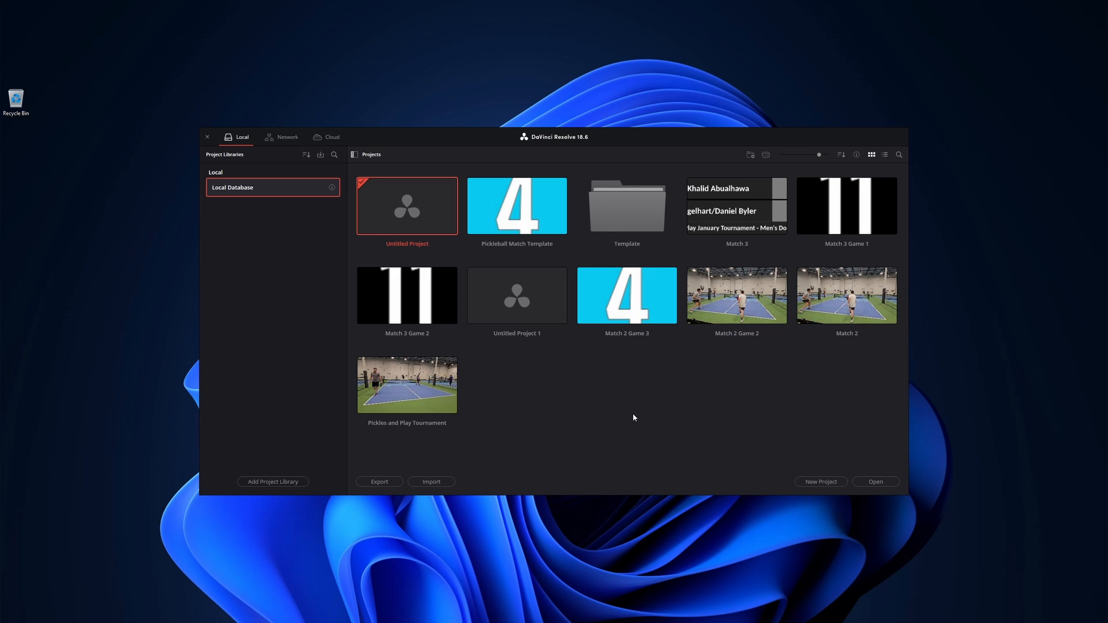
- Restore the project archive Pickleball Match Template.dra from the Scoreboard Template folder under the name Match 4 Game 1
{"action": "right_click", "coordinate": [555, 388]}
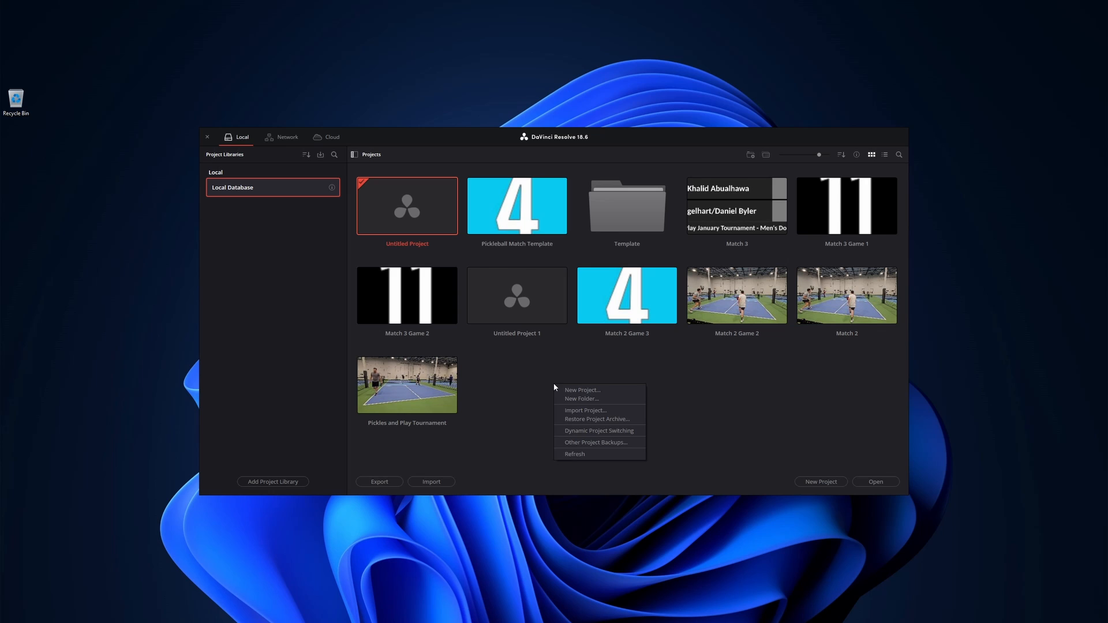
{"action": "left_click", "coordinate": [581, 420]}
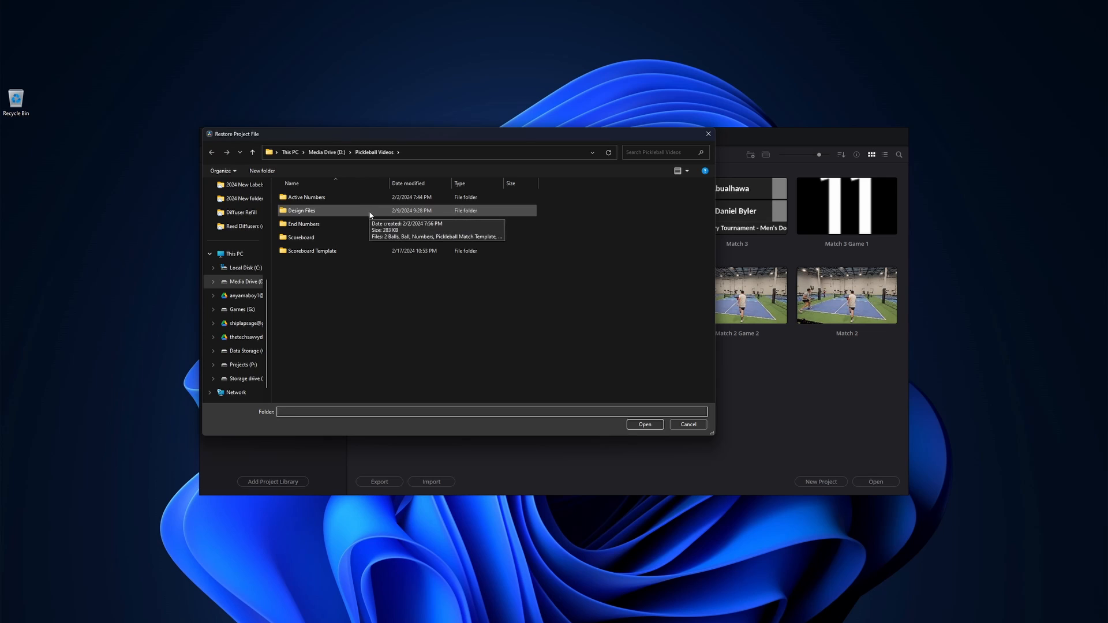
{"action": "double_click", "coordinate": [351, 251]}
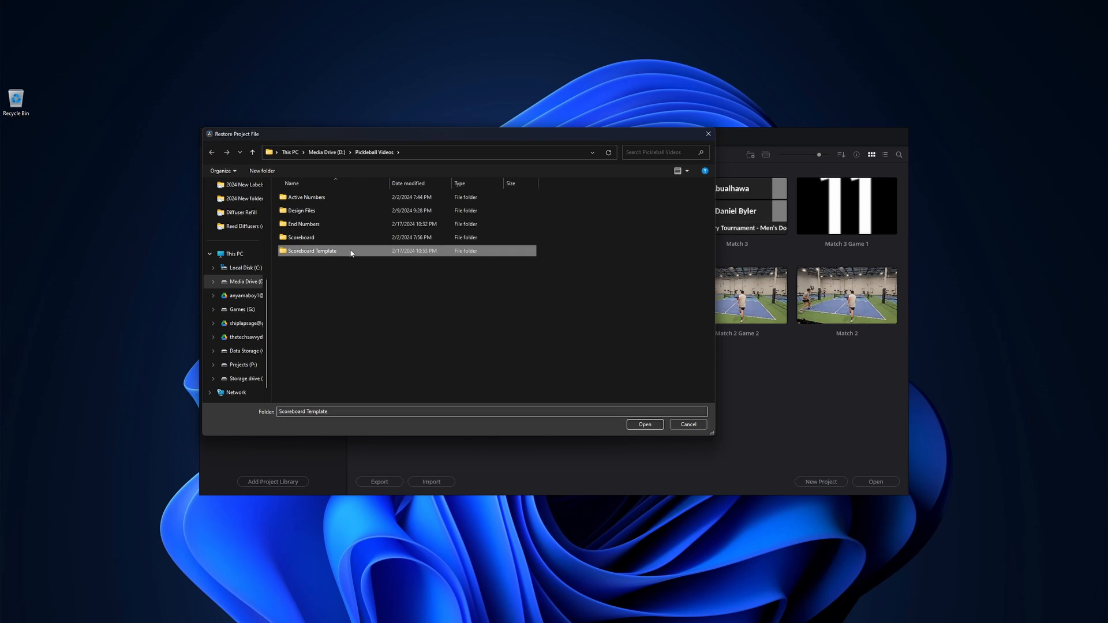
{"action": "left_click", "coordinate": [300, 199]}
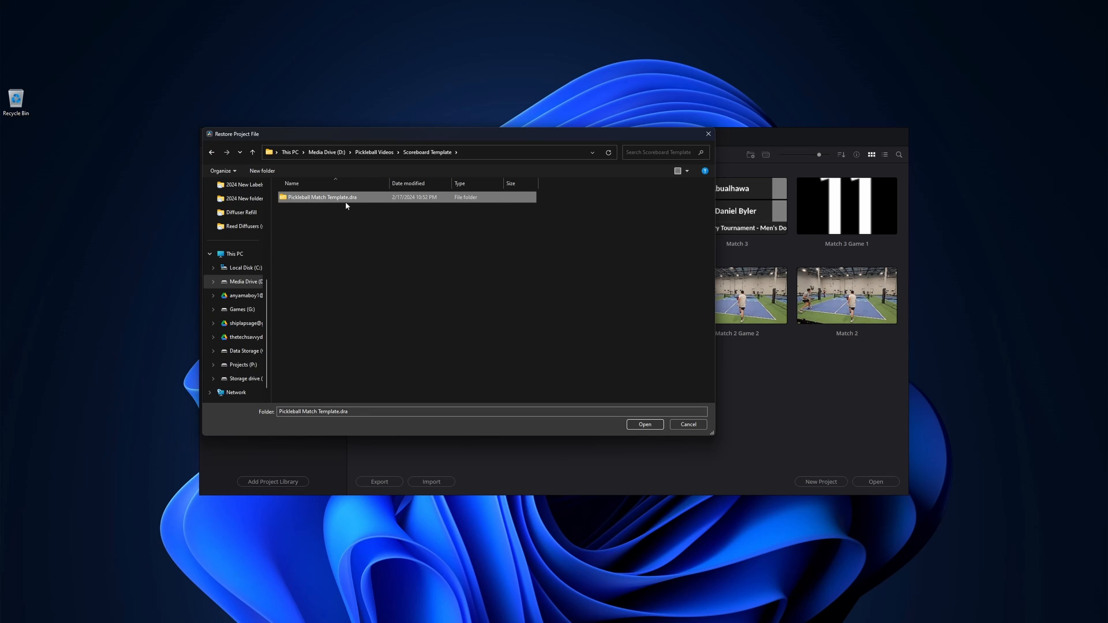
{"action": "left_click", "coordinate": [646, 425]}
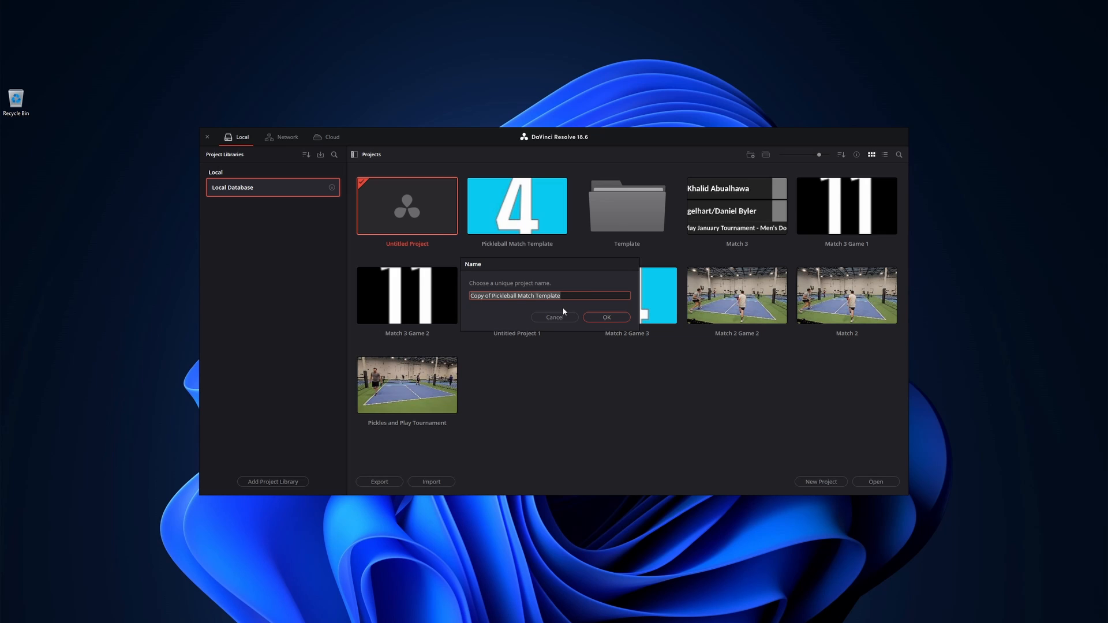
{"action": "type", "text": "Match 4"}
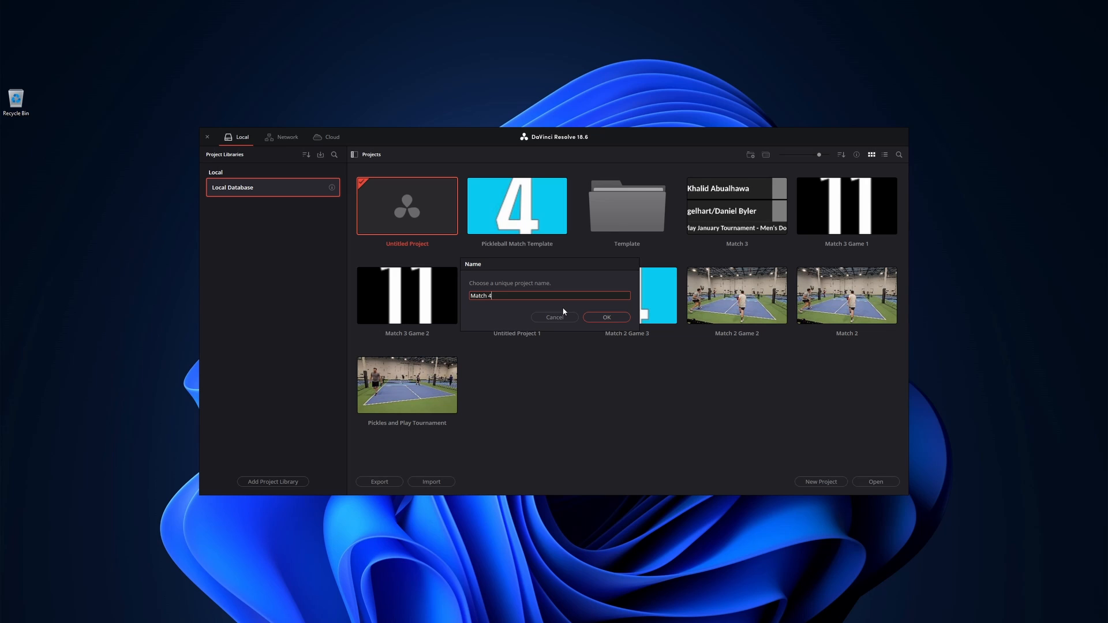
{"action": "type", "text": " Game 1"}
{"action": "key", "text": "Return"}
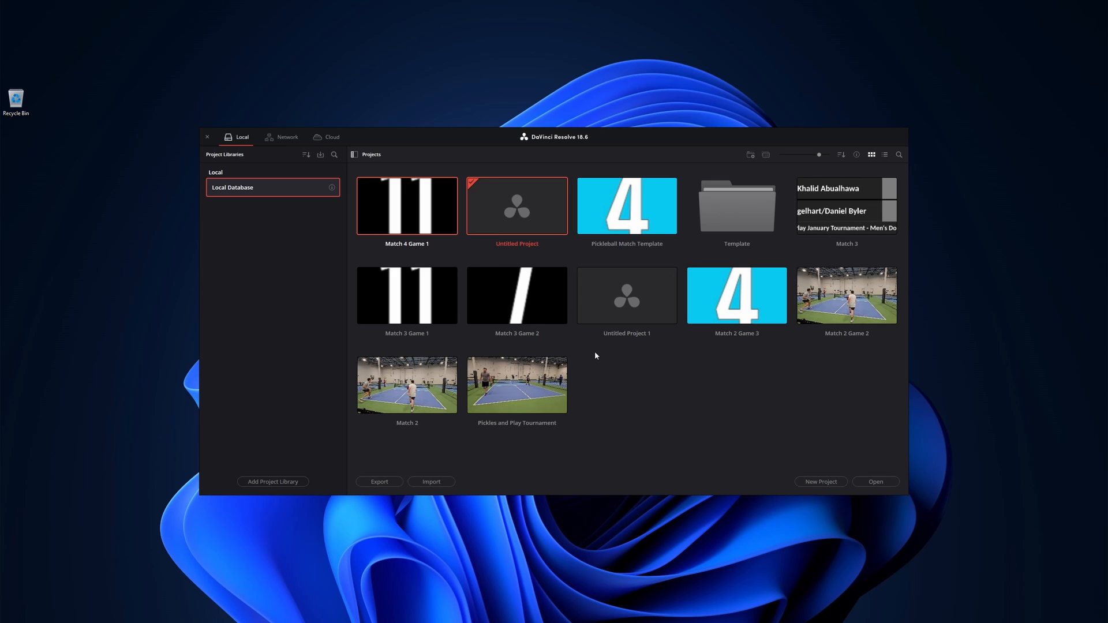
- Open the Match 4 Game 1 project and switch to the Edit page
{"action": "double_click", "coordinate": [412, 211]}
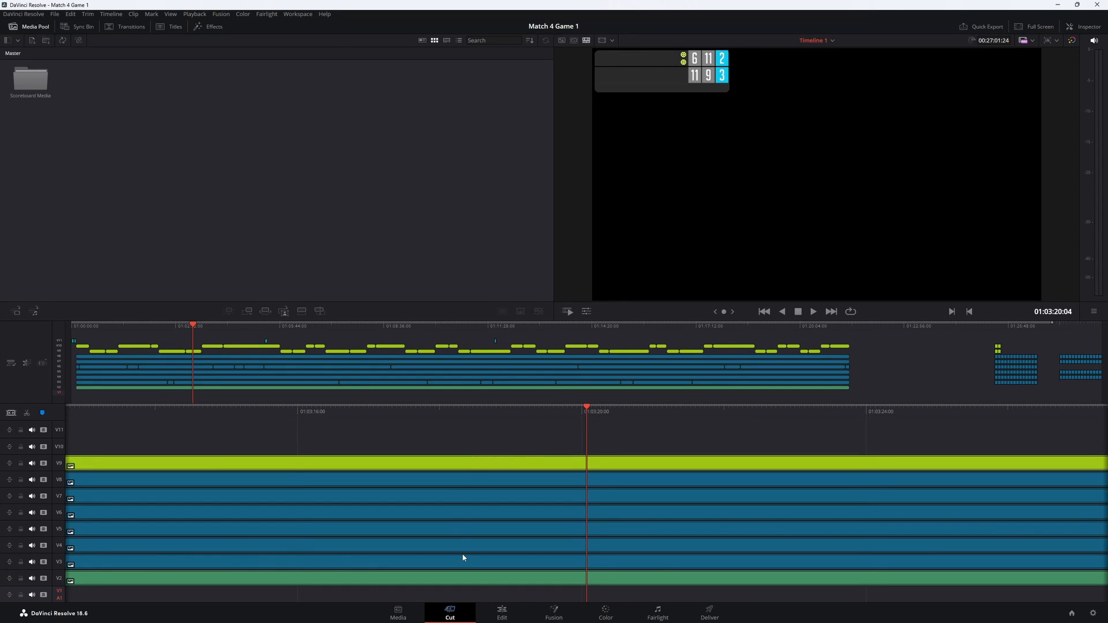
{"action": "left_click", "coordinate": [501, 612]}
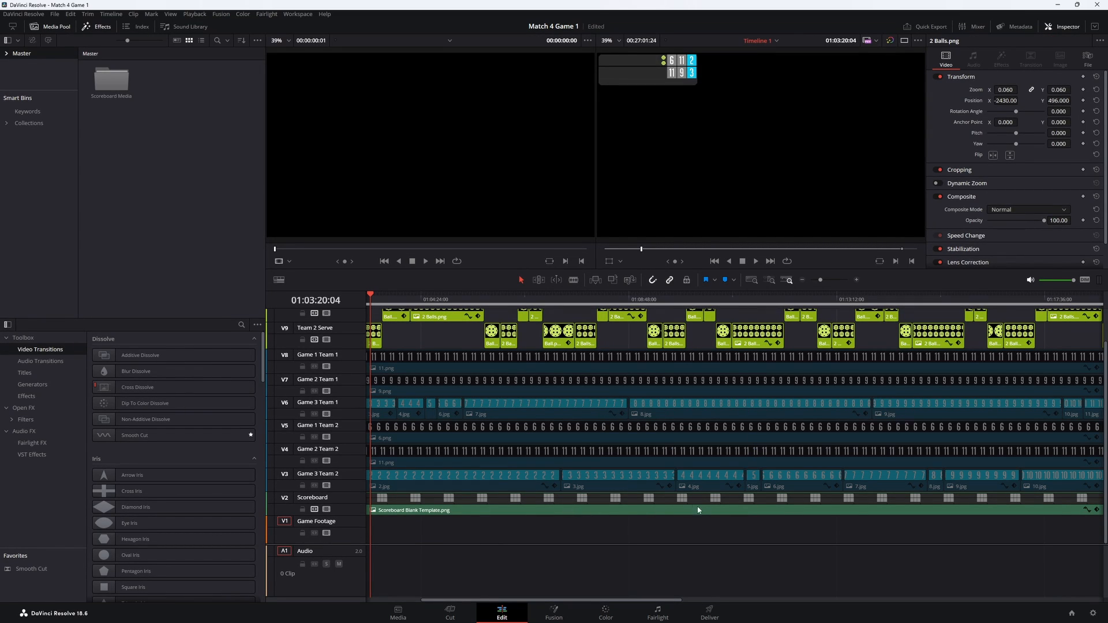
- Import the match's scoreboard PNG with the team names into the Master bin of the media pool
{"action": "left_click", "coordinate": [712, 420]}
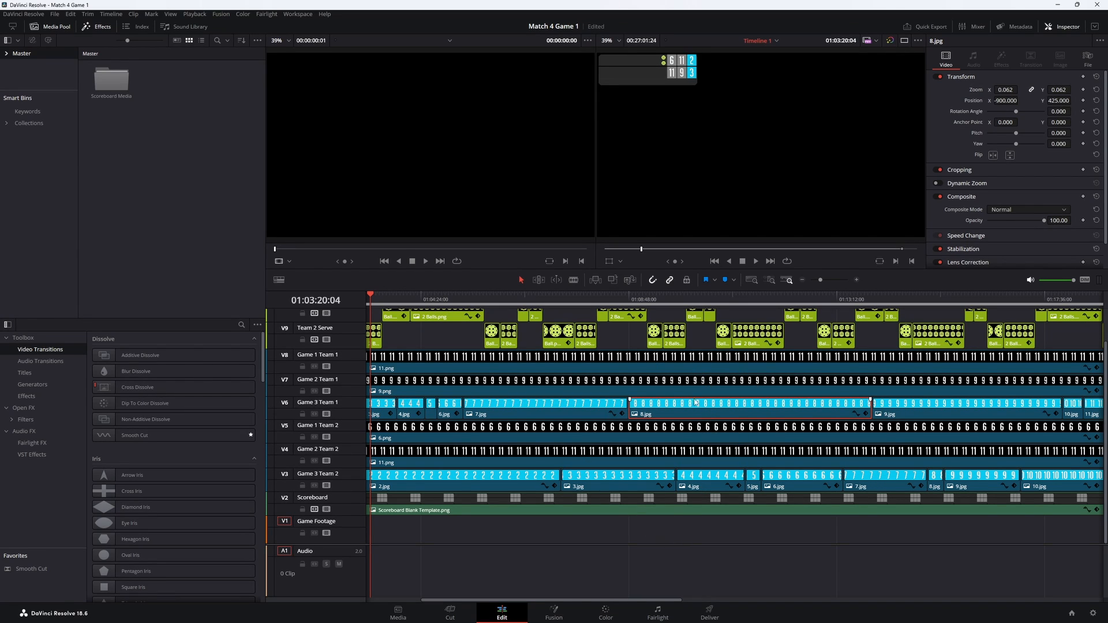
{"action": "scroll", "coordinate": [696, 402], "scroll_direction": "up", "scroll_amount": 1}
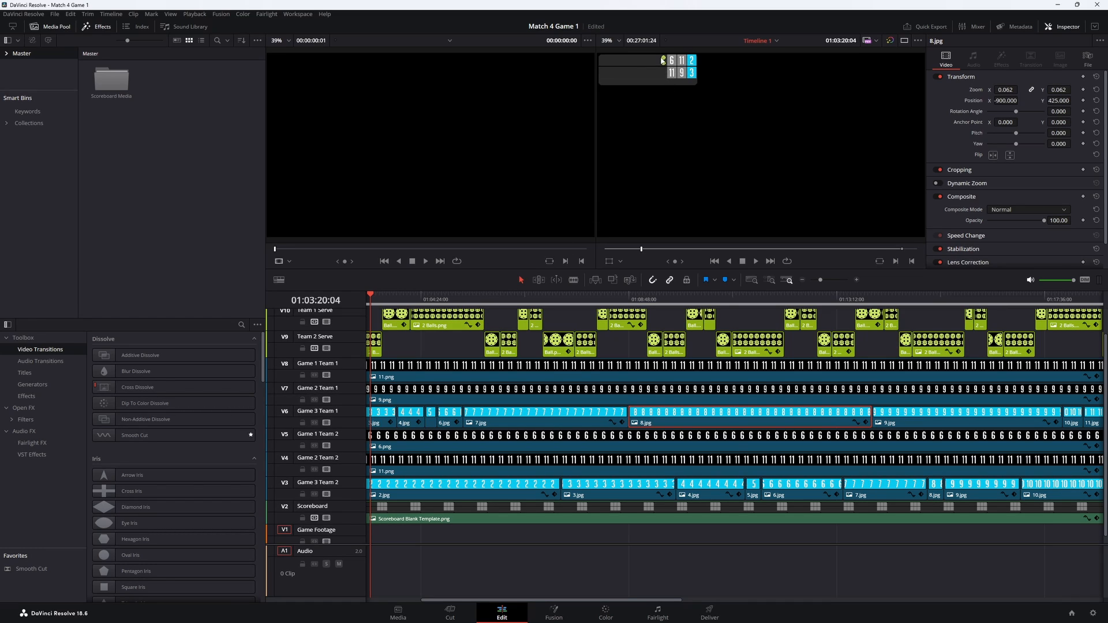
{"action": "left_click", "coordinate": [667, 513]}
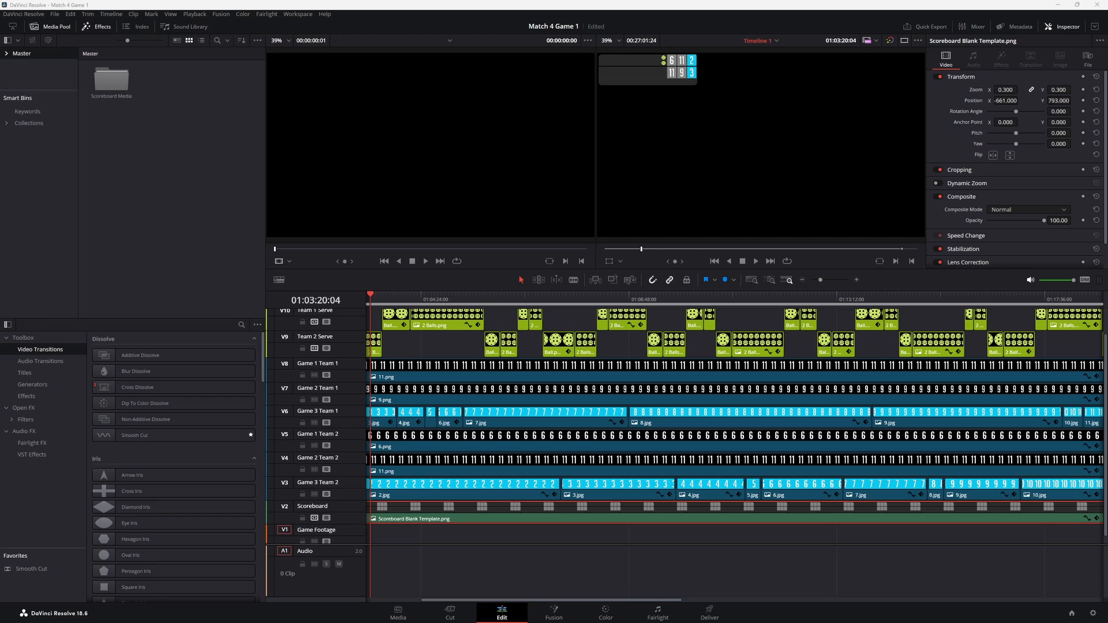
{"action": "left_click_drag", "start_coordinate": [772, 208], "coordinate": [173, 212]}
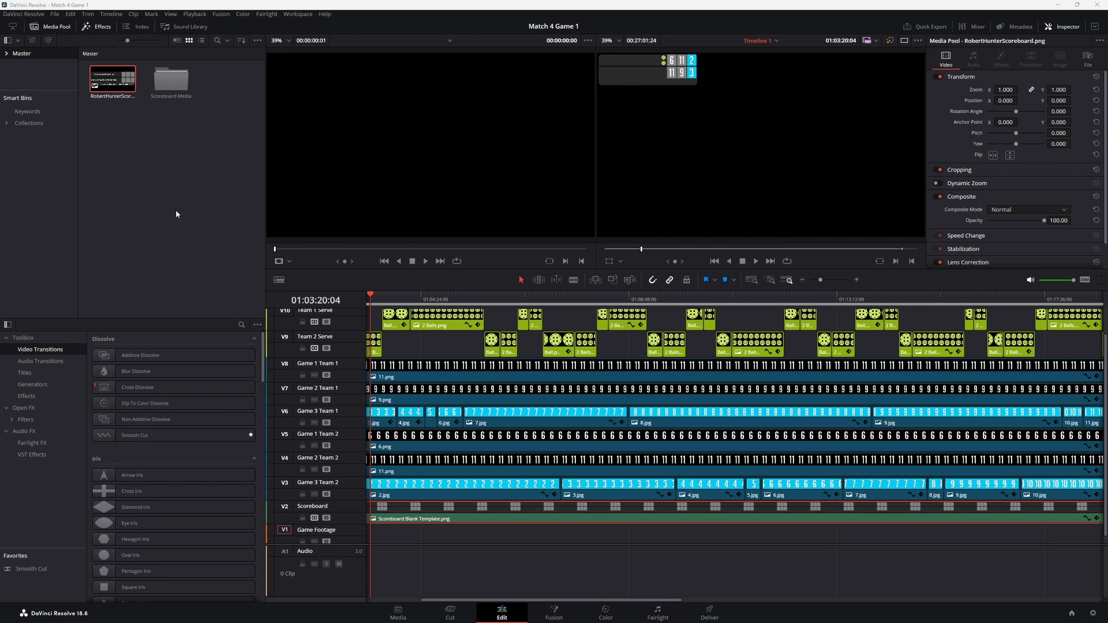
- Try replacing the blank template clip on the Scoreboard track with the new scoreboard image, stretched across the match
{"action": "left_click", "coordinate": [455, 517]}
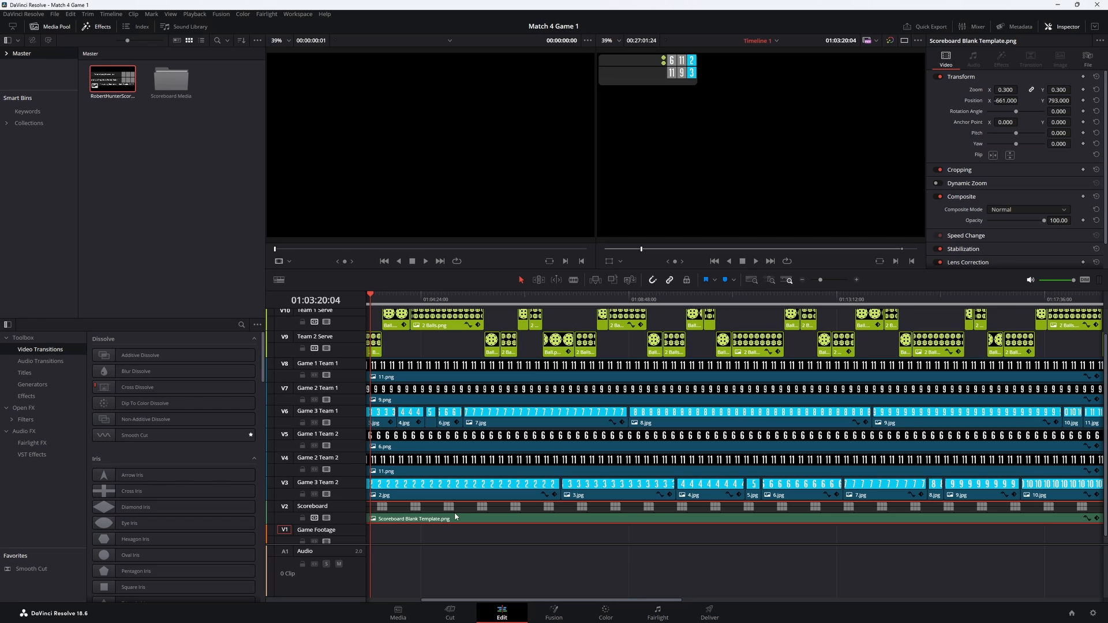
{"action": "key", "text": "Delete"}
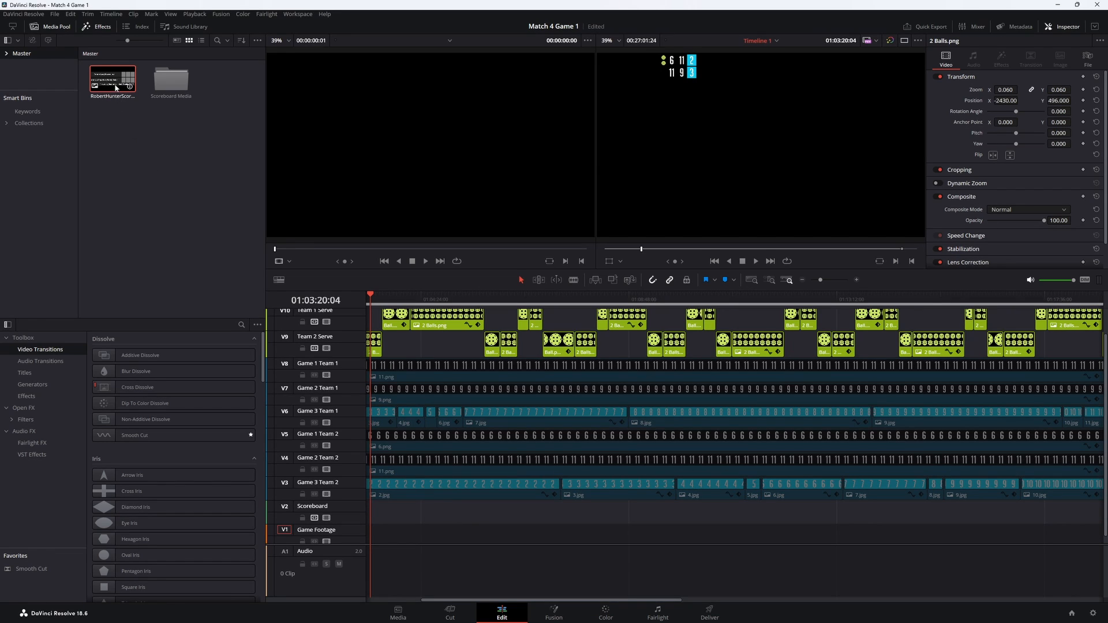
{"action": "mouse_move", "coordinate": [115, 88]}
{"action": "left_mouse_down"}
{"action": "mouse_move", "coordinate": [376, 457]}
{"action": "mouse_move", "coordinate": [401, 513]}
{"action": "left_mouse_up"}
{"action": "left_click", "coordinate": [402, 299]}
{"action": "scroll", "coordinate": [402, 520], "scroll_direction": "down", "scroll_amount": 3}
{"action": "scroll", "coordinate": [409, 520], "scroll_direction": "up", "scroll_amount": 6}
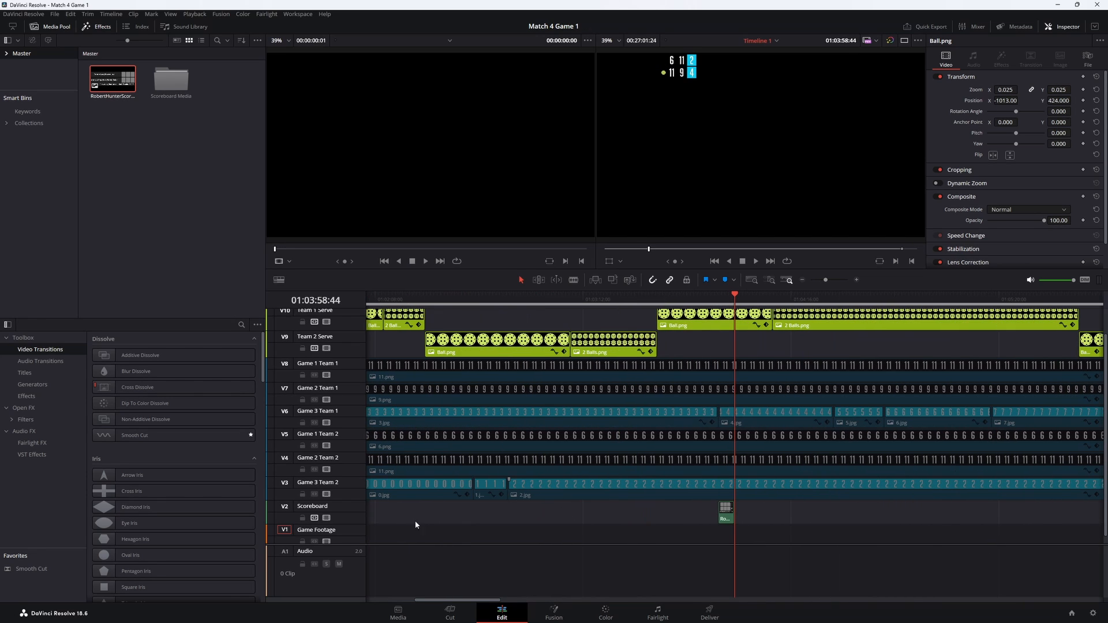
{"action": "left_click_drag", "start_coordinate": [722, 514], "coordinate": [408, 529]}
{"action": "left_click_drag", "start_coordinate": [1085, 436], "coordinate": [638, 456]}
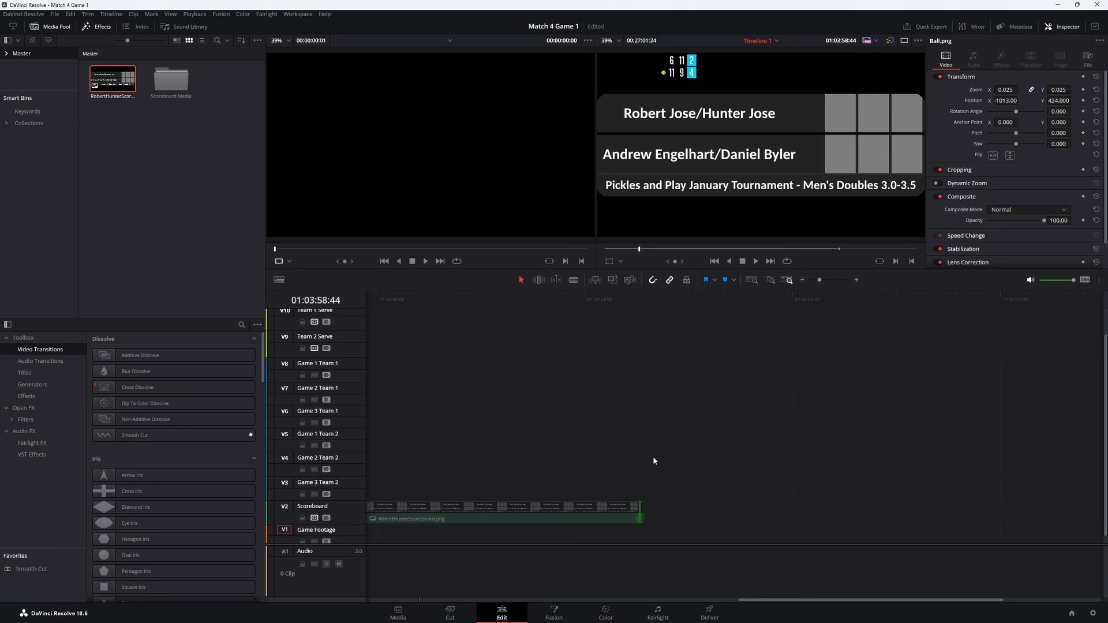
{"action": "left_click_drag", "start_coordinate": [743, 604], "coordinate": [372, 604]}
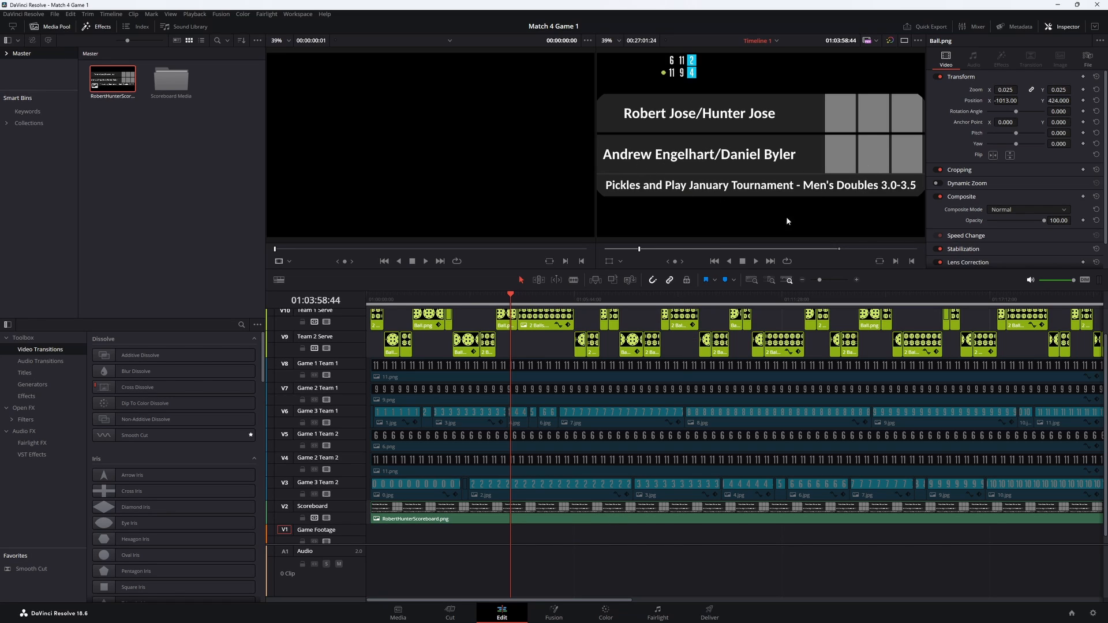
- Undo the scoreboard replacement to bring back the Scoreboard Blank Template.png clip
{"action": "left_click", "coordinate": [604, 519]}
{"action": "key", "text": "Delete"}
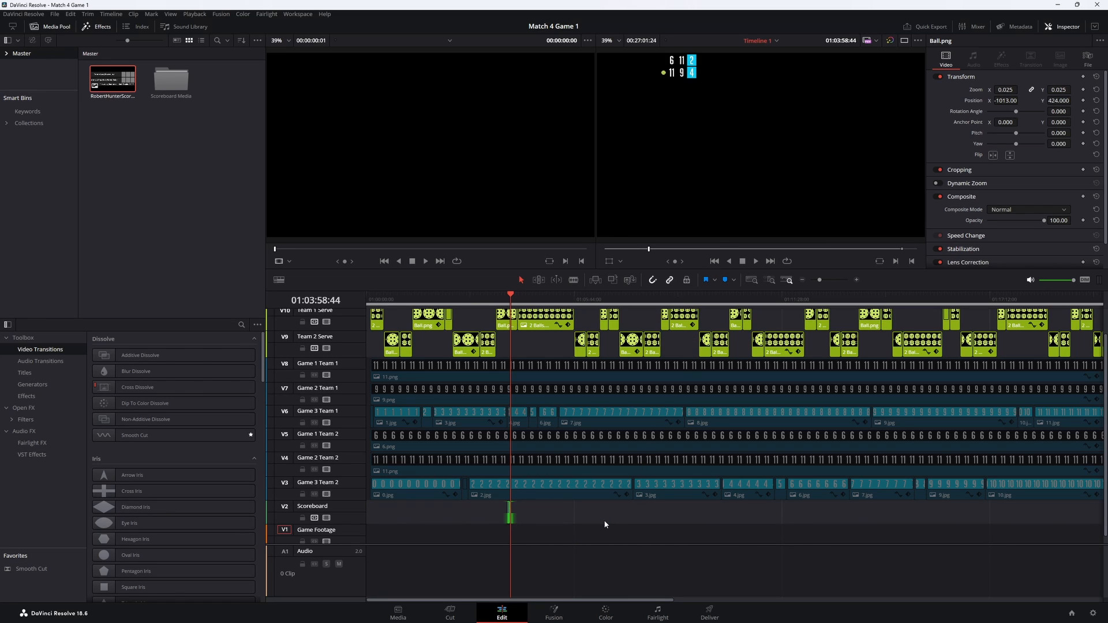
{"action": "key", "text": "ctrl+z"}
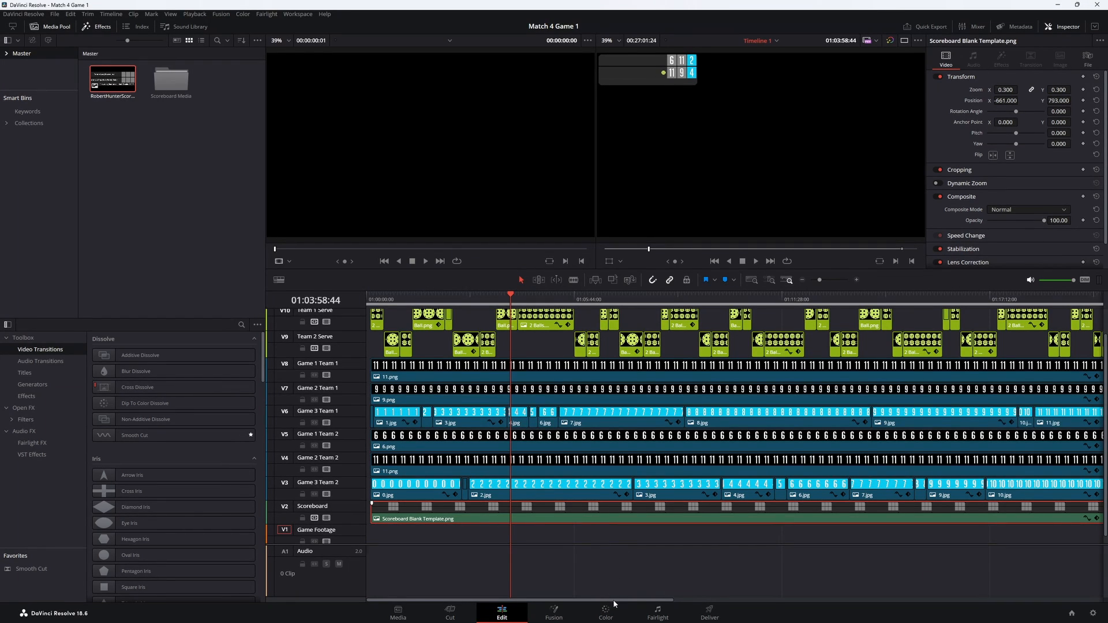
- Place the imported scoreboard image on the Scoreboard track just after the end of the blank template clip
{"action": "left_click_drag", "start_coordinate": [613, 600], "coordinate": [750, 600]}
{"action": "left_click", "coordinate": [824, 514]}
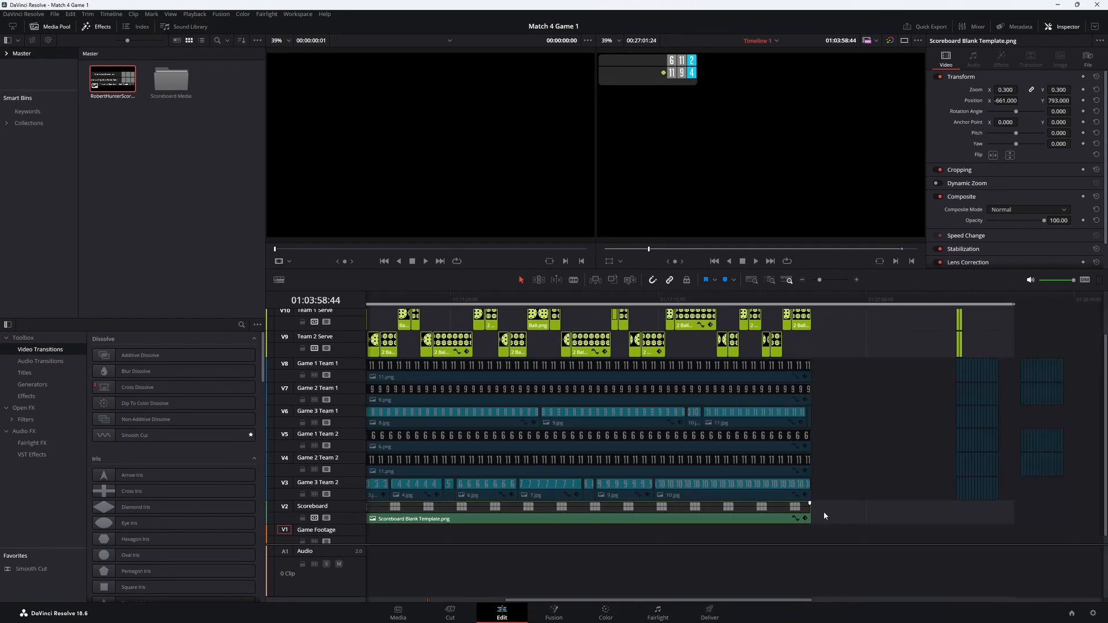
{"action": "left_click_drag", "start_coordinate": [128, 86], "coordinate": [837, 517]}
- Copy the Scoreboard Blank Template.png clip and paste its video attributes onto the new scoreboard clip, keeping Maintain Timing
{"action": "left_click", "coordinate": [777, 508]}
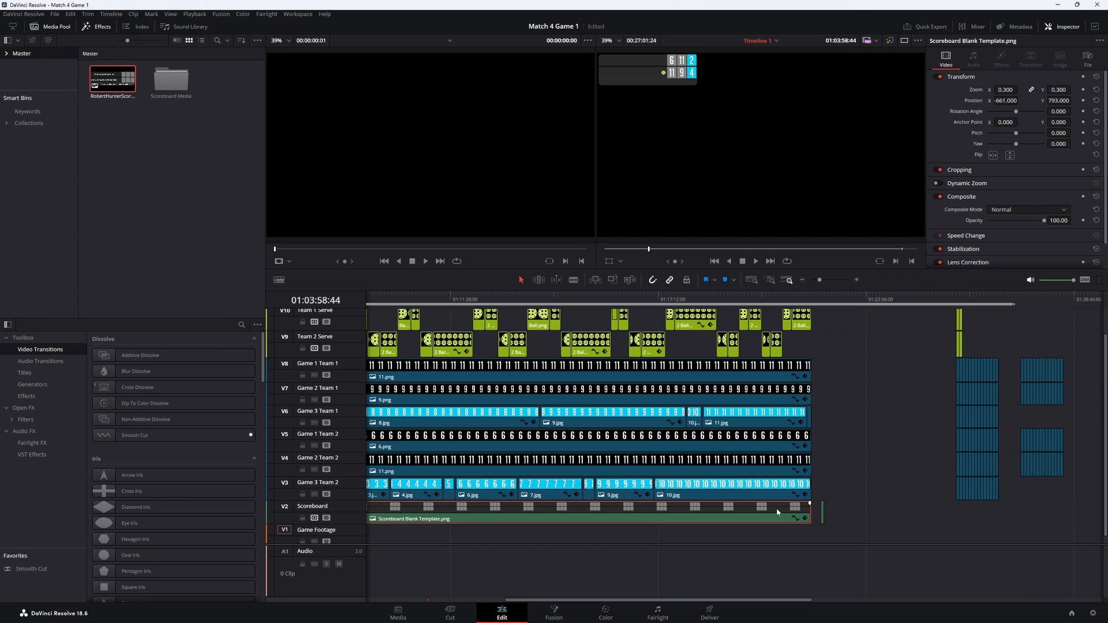
{"action": "right_click", "coordinate": [777, 507]}
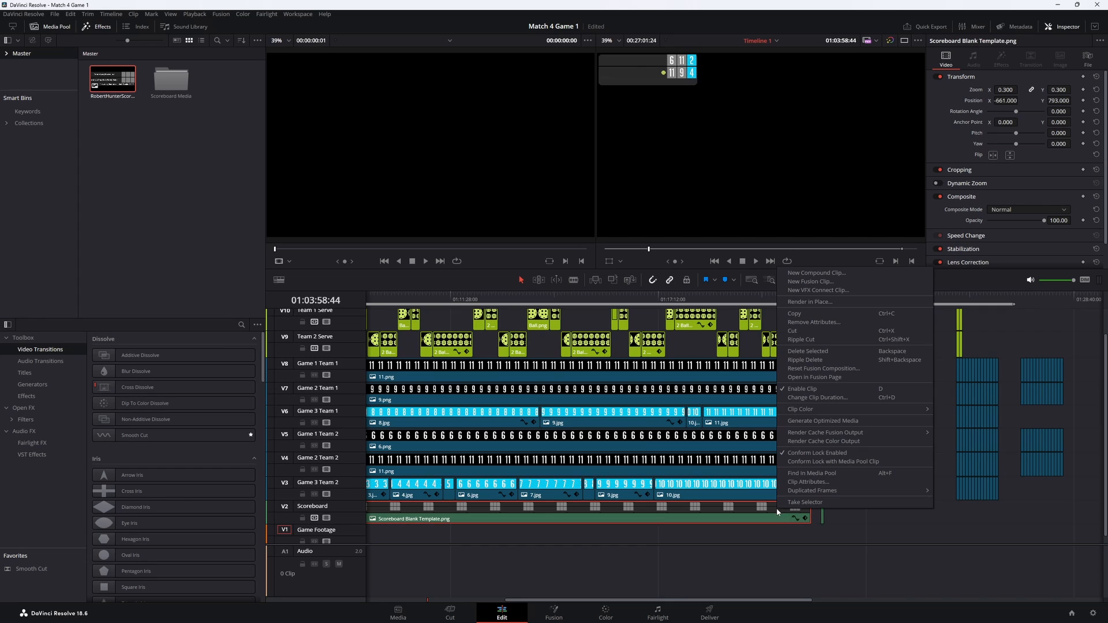
{"action": "left_click", "coordinate": [797, 316]}
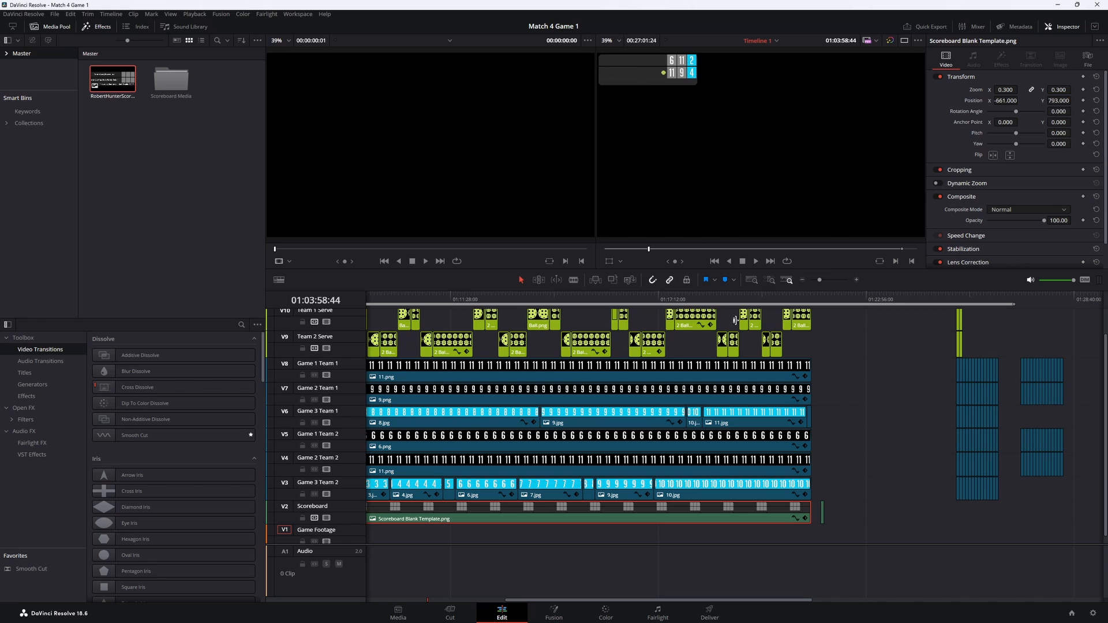
{"action": "left_click", "coordinate": [823, 299]}
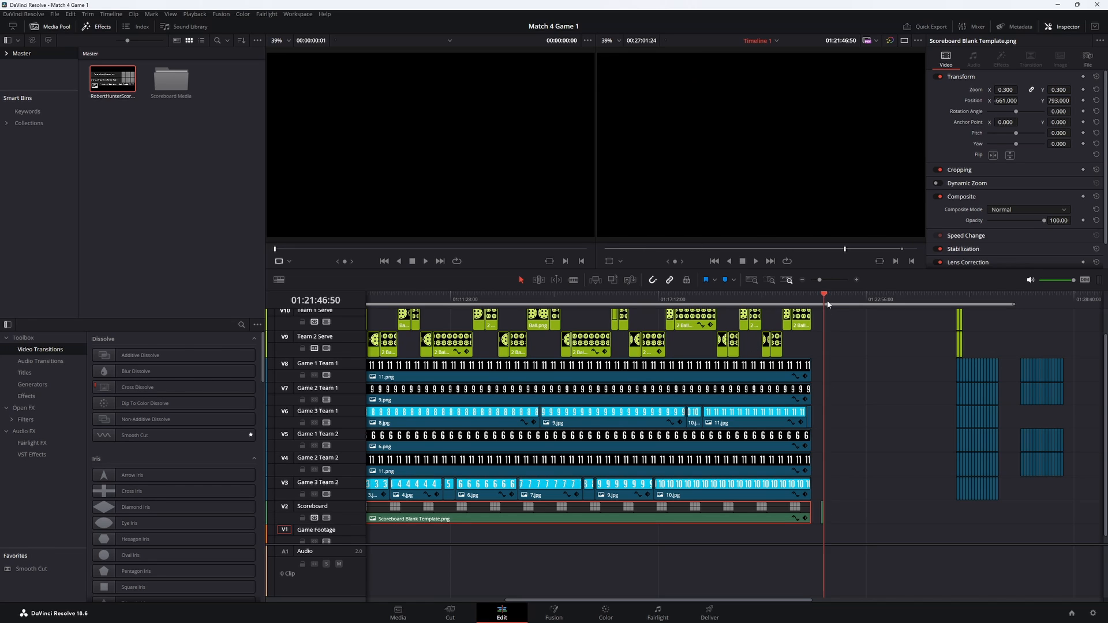
{"action": "key", "text": "ctrl+equal"}
{"action": "key", "text": "ctrl+equal"}
{"action": "key", "text": "ctrl+equal"}
{"action": "key", "text": "ctrl+equal"}
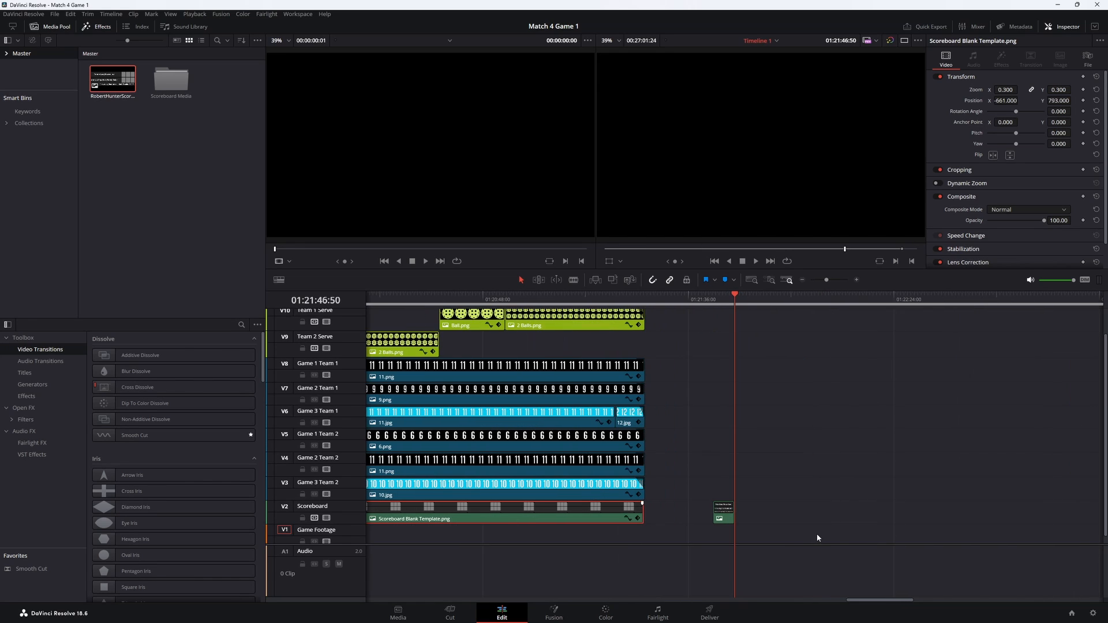
{"action": "left_click", "coordinate": [705, 515]}
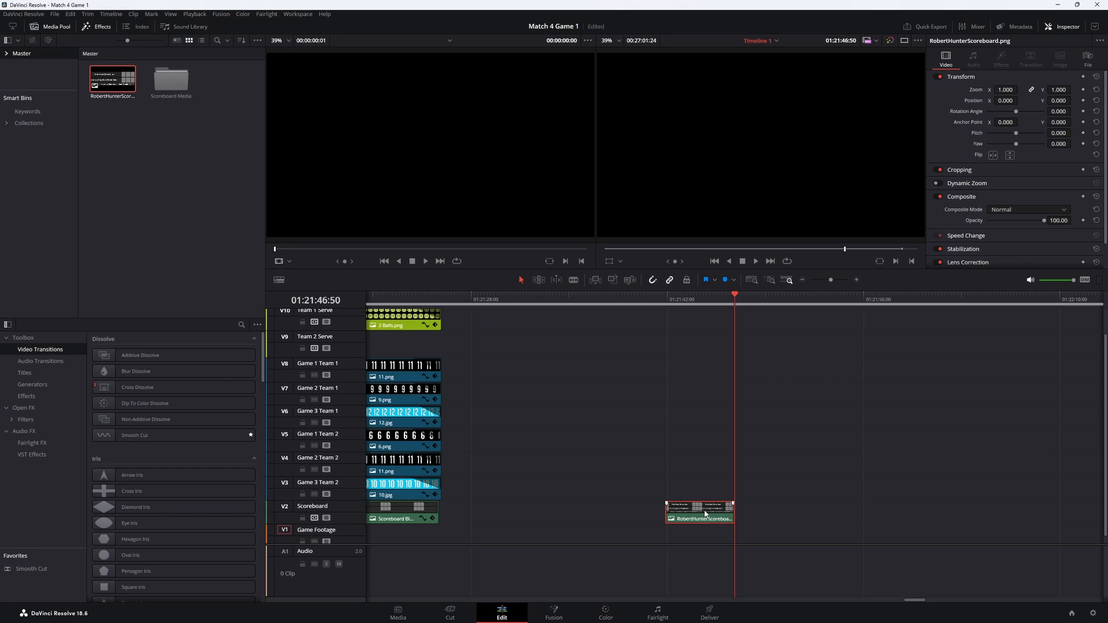
{"action": "right_click", "coordinate": [702, 513]}
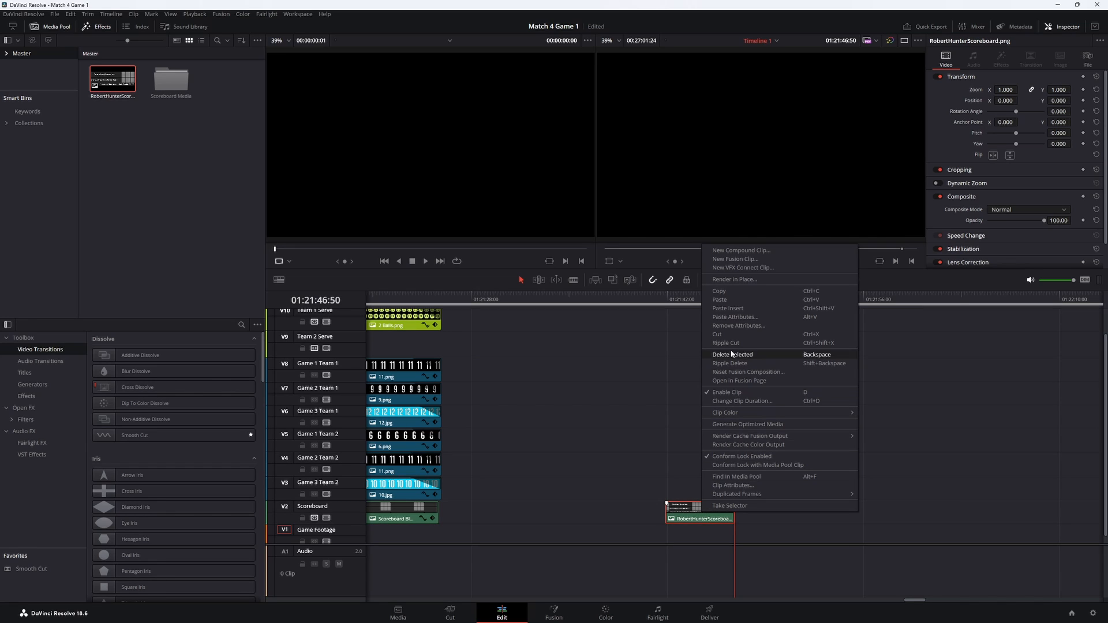
{"action": "left_click", "coordinate": [735, 317]}
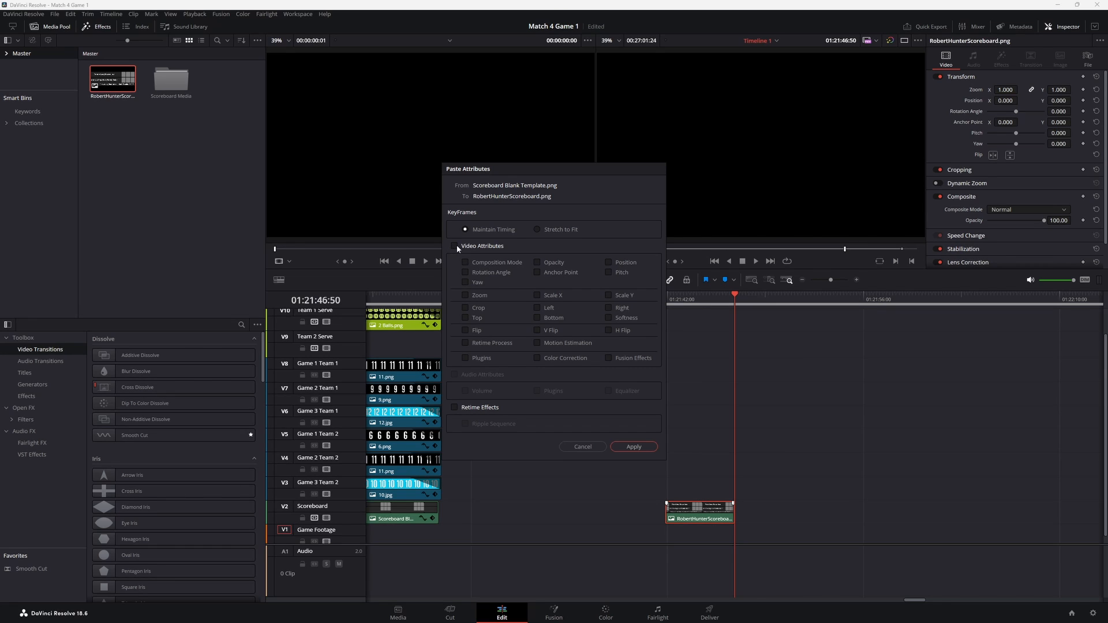
{"action": "left_click", "coordinate": [635, 447]}
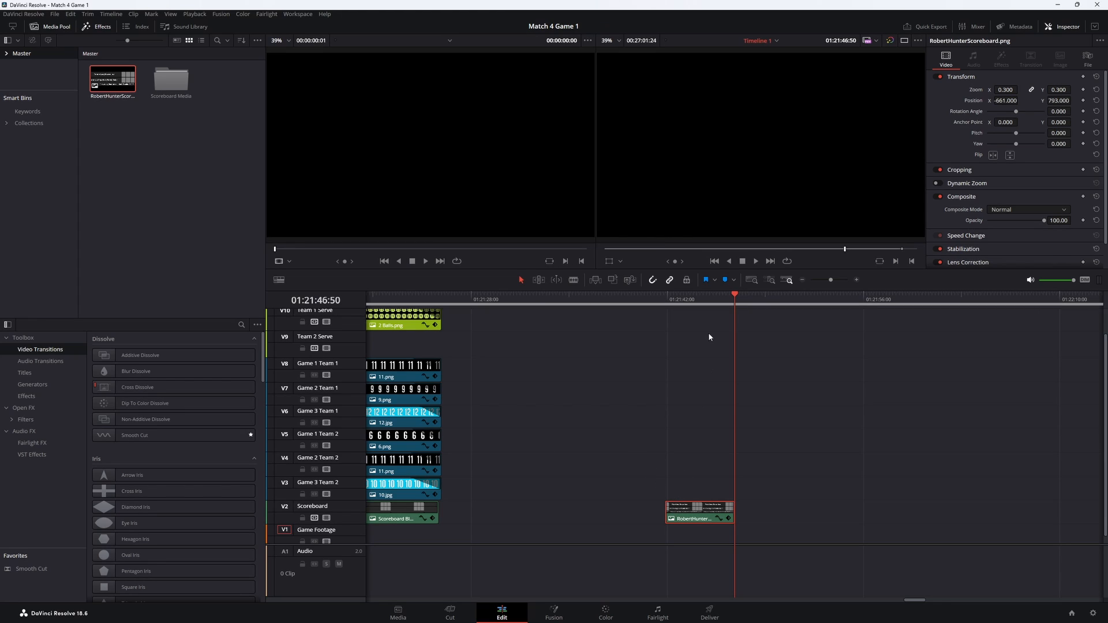
- Replace the blank template clip on the Scoreboard track by extending the new scoreboard clip back to the match's start
{"action": "left_click", "coordinate": [703, 303]}
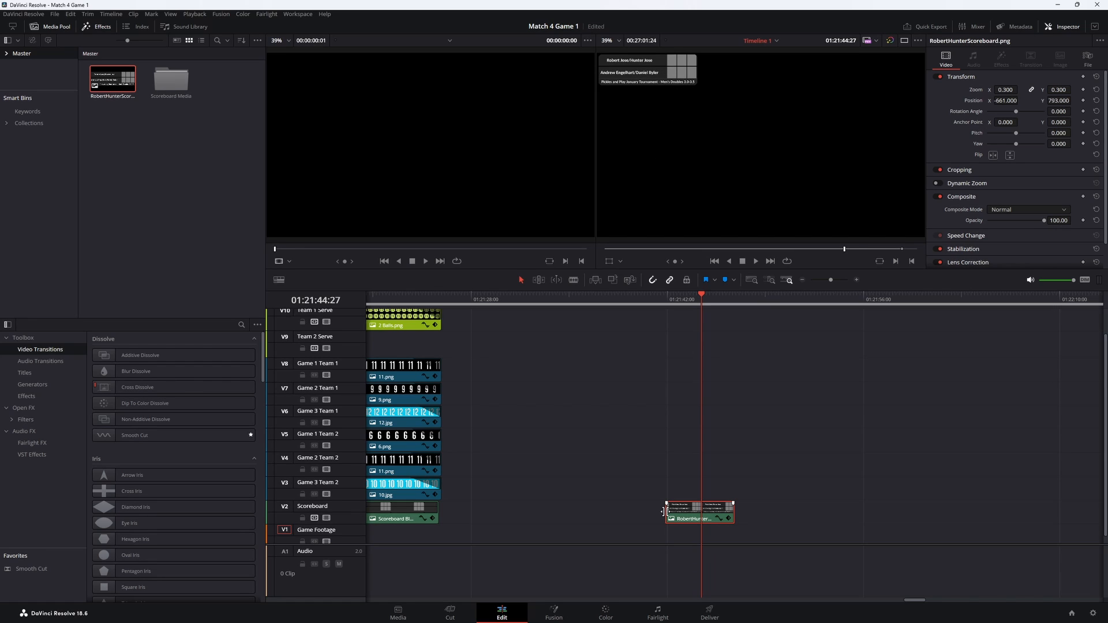
{"action": "left_click_drag", "start_coordinate": [667, 511], "coordinate": [364, 518]}
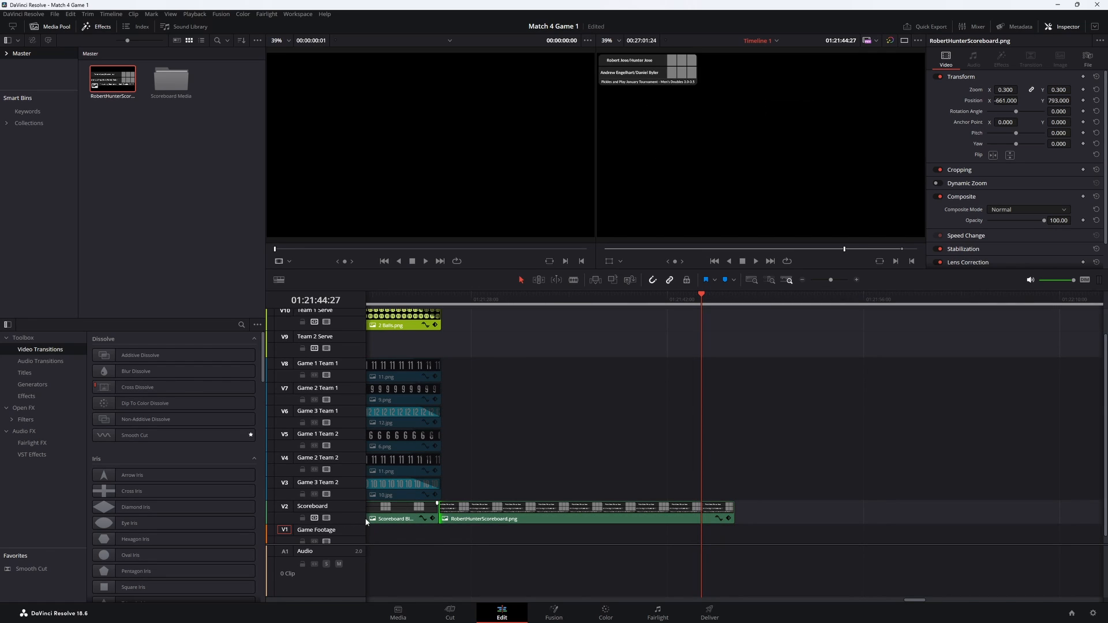
{"action": "left_click_drag", "start_coordinate": [440, 514], "coordinate": [314, 523]}
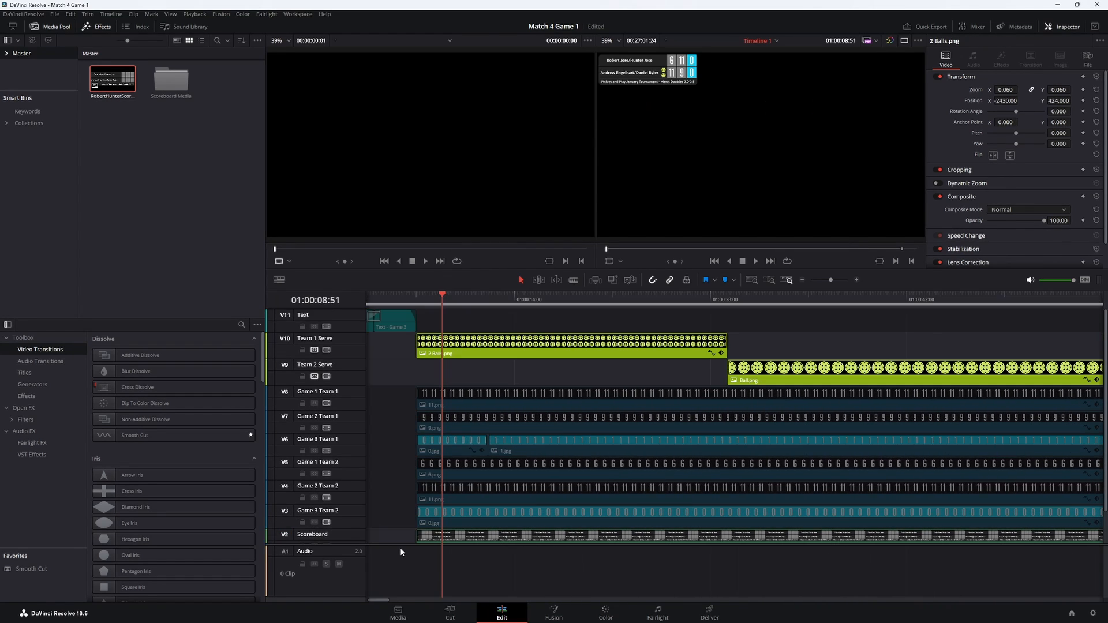
- Change the opening title on the Text track to read "Game 1"
{"action": "left_click_drag", "start_coordinate": [401, 546], "coordinate": [398, 587]}
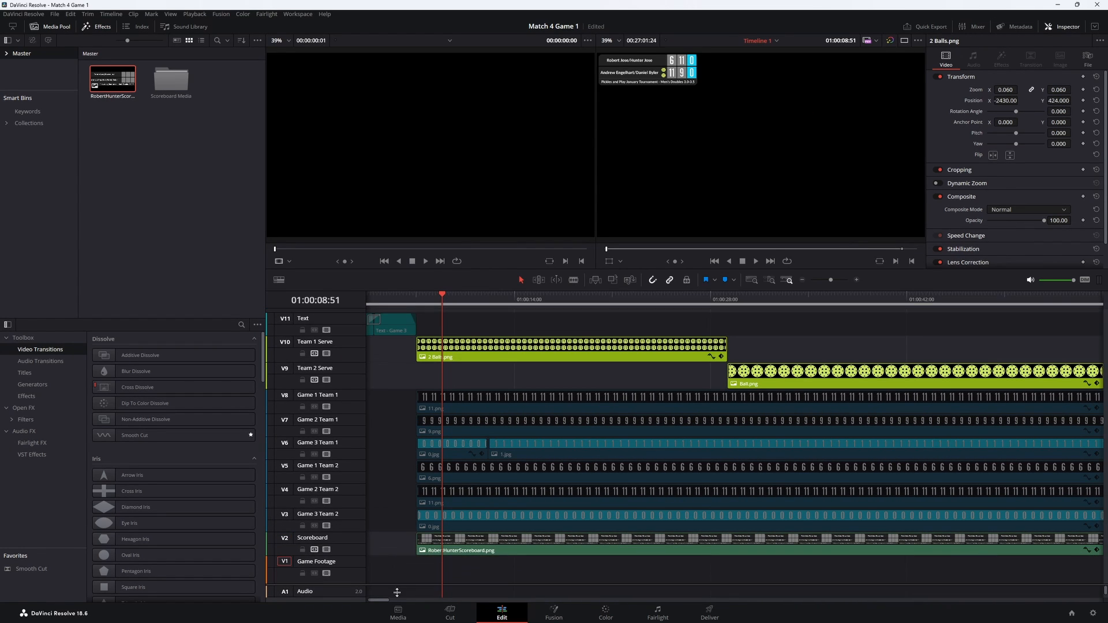
{"action": "left_click", "coordinate": [395, 305]}
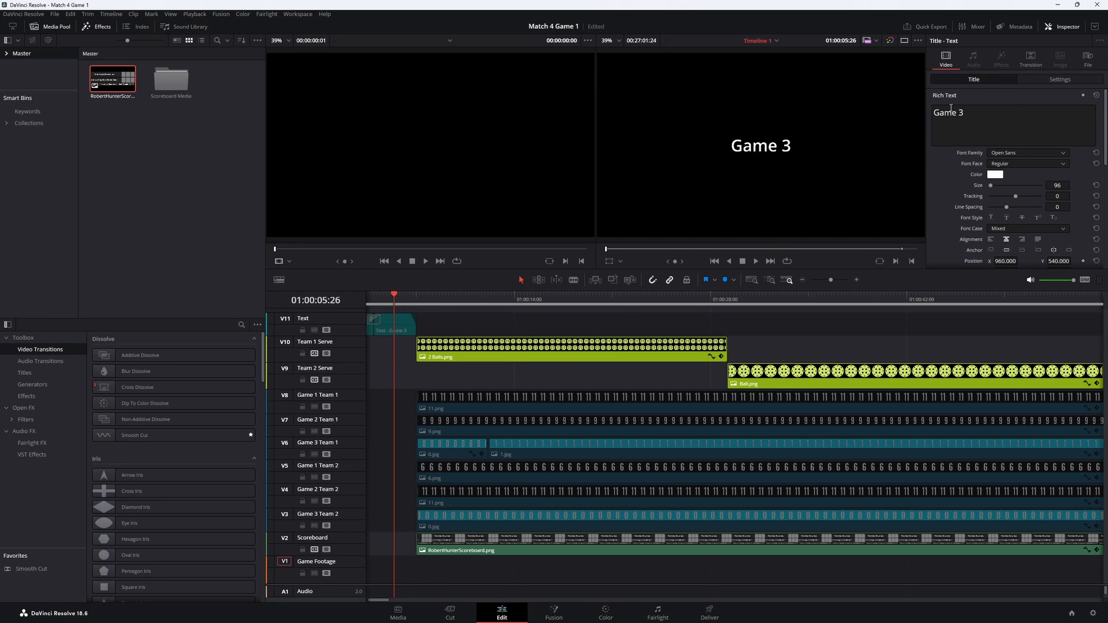
{"action": "left_click", "coordinate": [974, 118]}
{"action": "key", "text": "BackSpace"}
{"action": "type", "text": "1"}
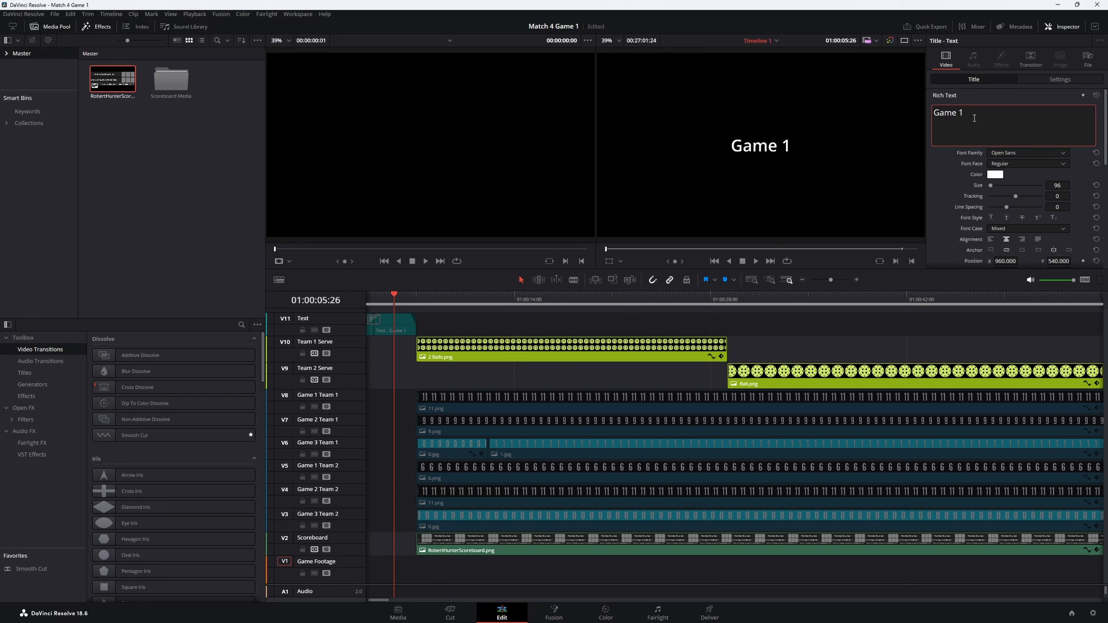
- Replace the last line of the players' title on the Text track with the opposing team's two player names, separated by a slash
{"action": "left_click", "coordinate": [375, 301]}
{"action": "left_click_drag", "start_coordinate": [371, 298], "coordinate": [384, 298]}
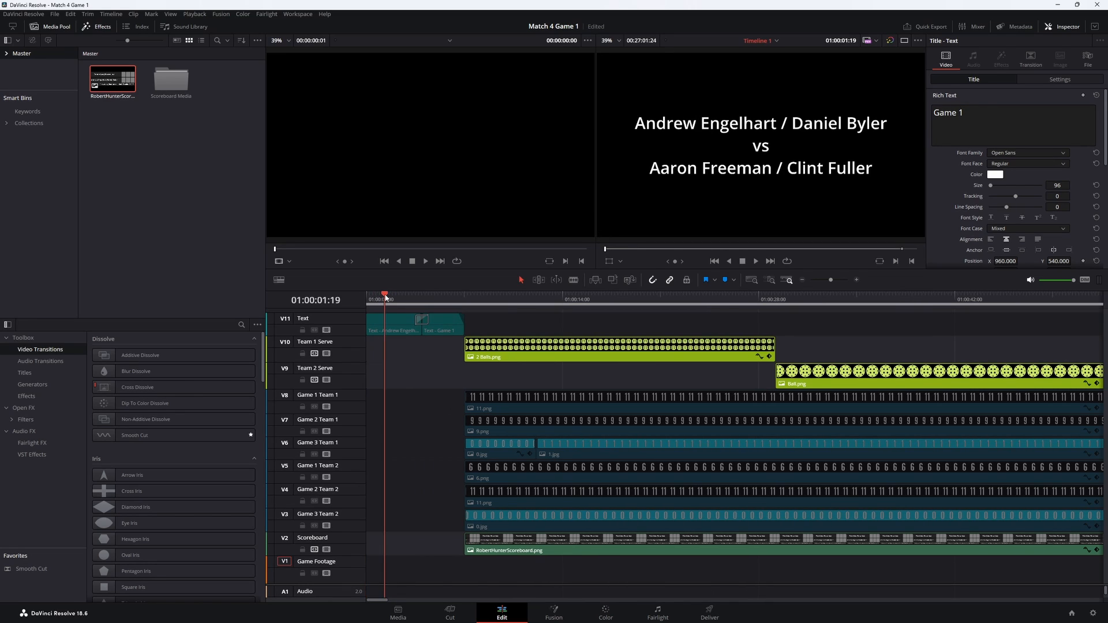
{"action": "left_click_drag", "start_coordinate": [1042, 135], "coordinate": [931, 137]}
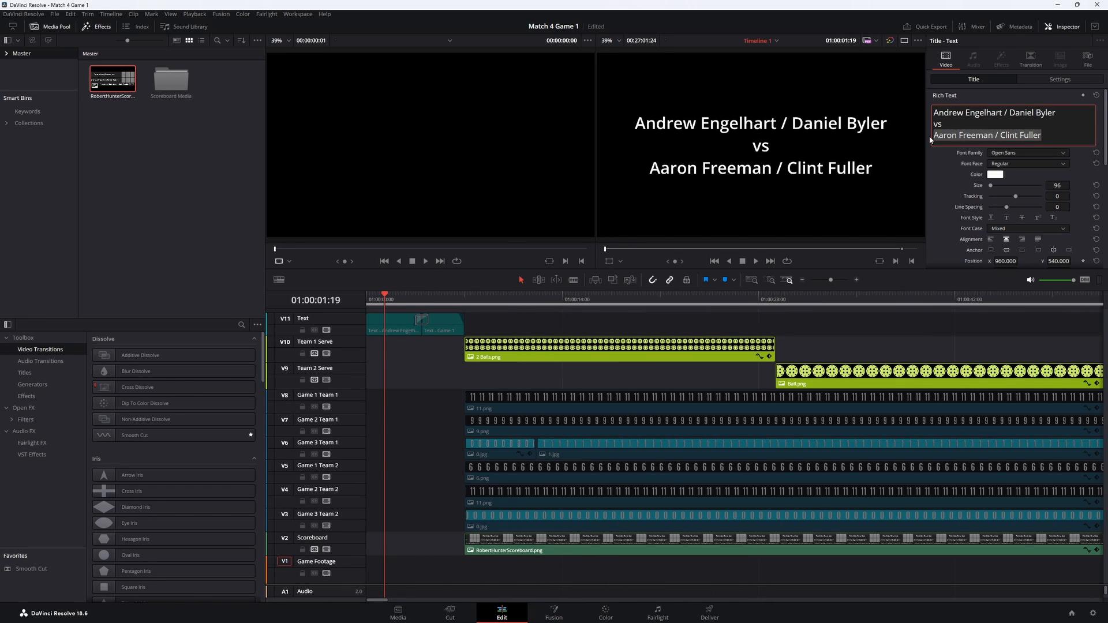
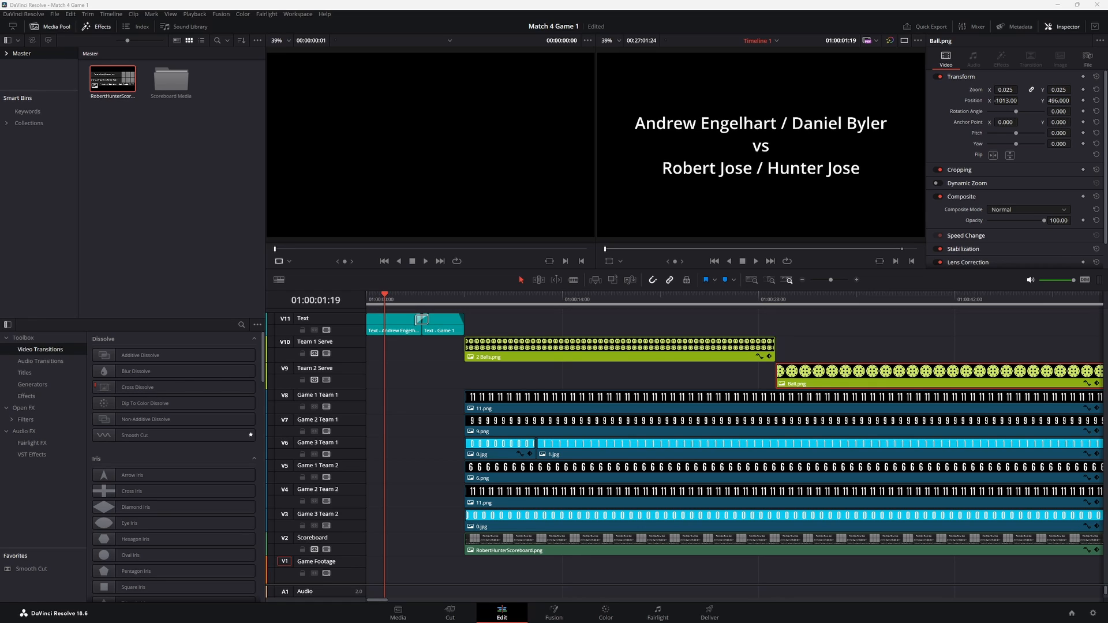
- Import 20240127_155604.mp4, place it on the Game Footage track right after the titles, and preview the opening
{"action": "left_click_drag", "start_coordinate": [673, 183], "coordinate": [126, 184]}
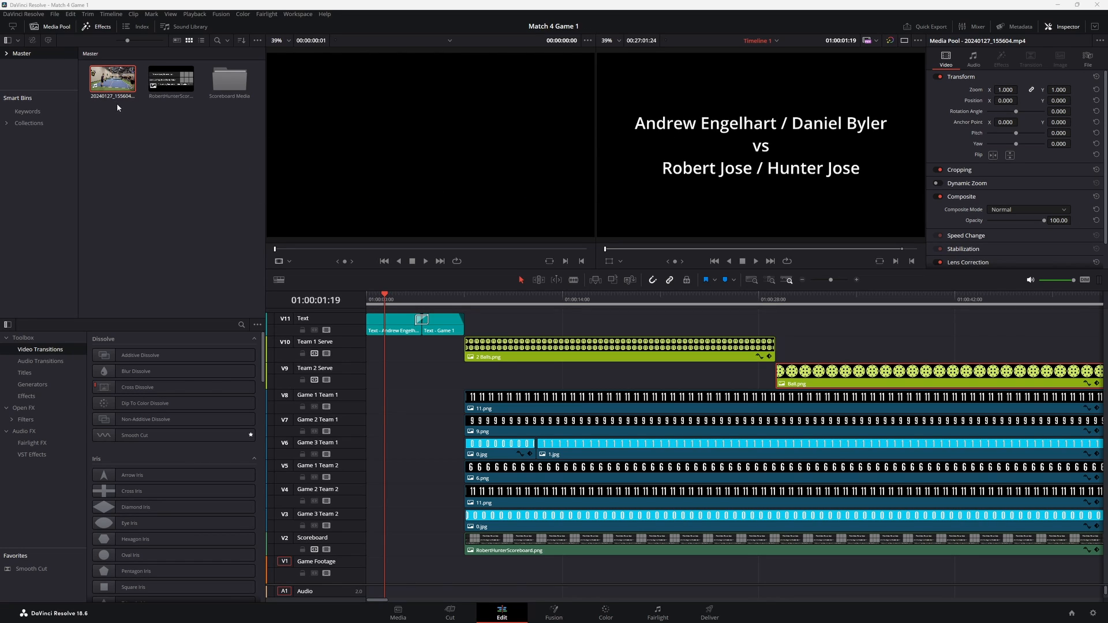
{"action": "left_click_drag", "start_coordinate": [128, 85], "coordinate": [471, 585]}
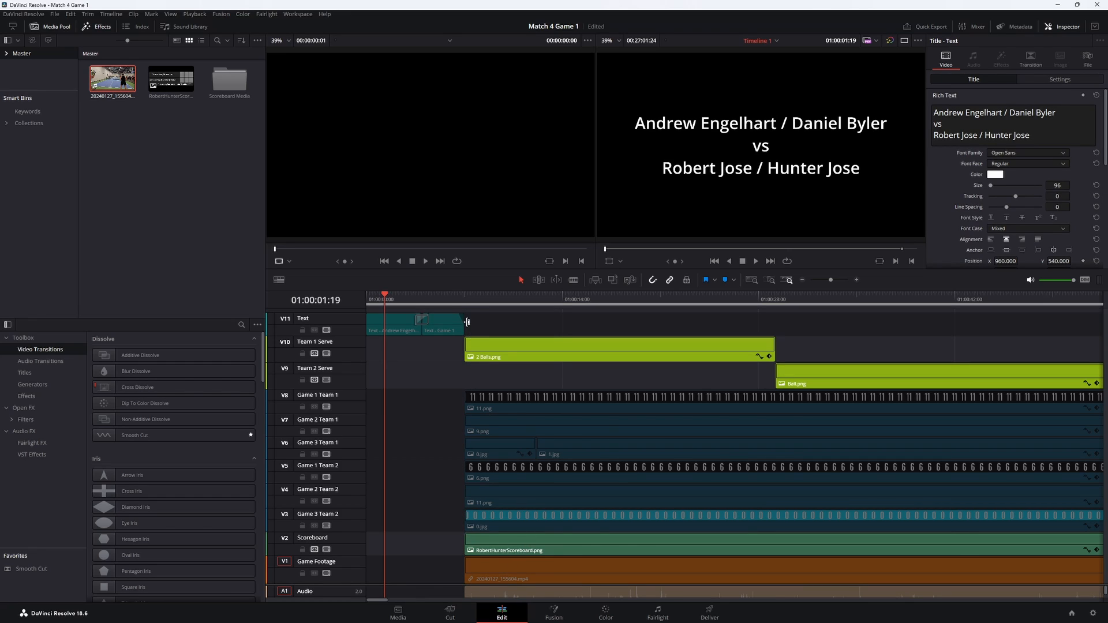
{"action": "left_click", "coordinate": [397, 306]}
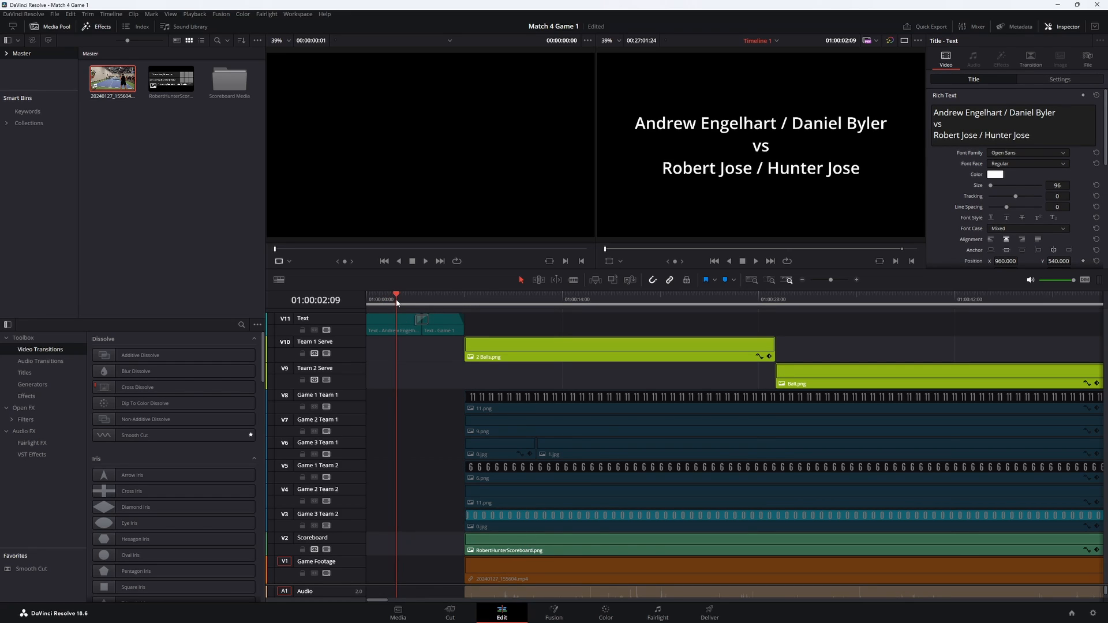
{"action": "left_click_drag", "start_coordinate": [396, 300], "coordinate": [441, 302]}
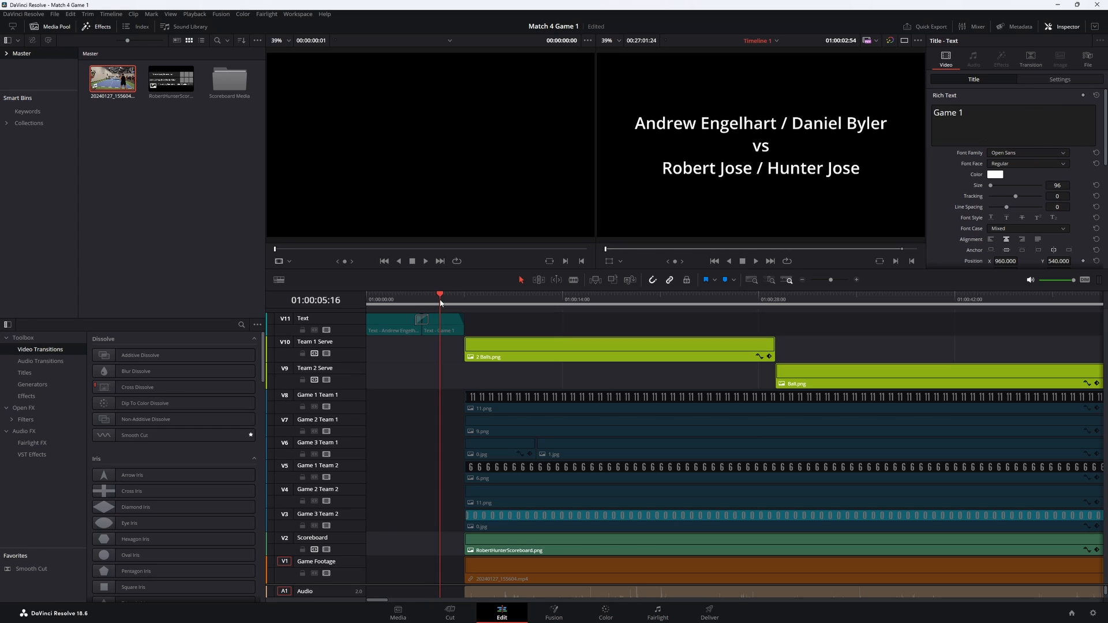
{"action": "left_click", "coordinate": [454, 300]}
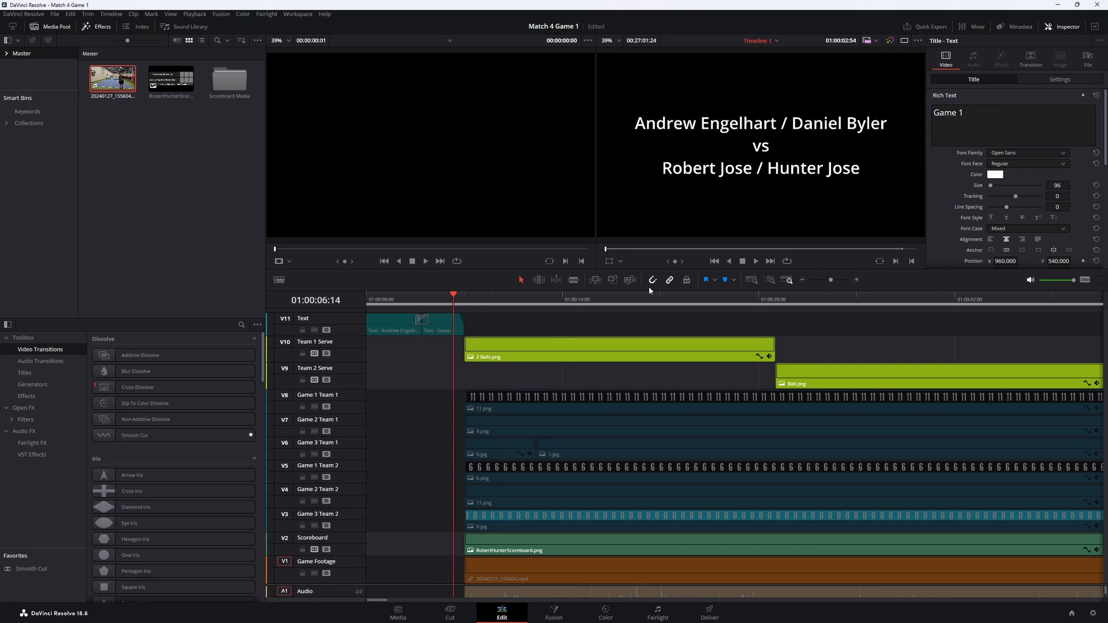
{"action": "left_click", "coordinate": [474, 301]}
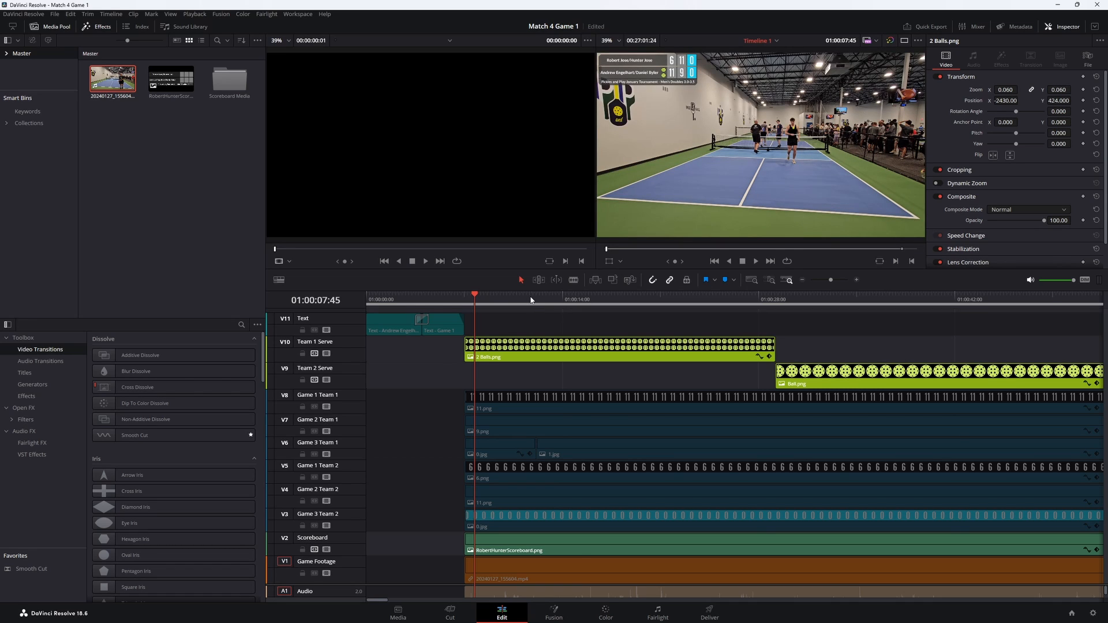
{"action": "key", "text": "space"}
{"action": "key", "text": "space"}
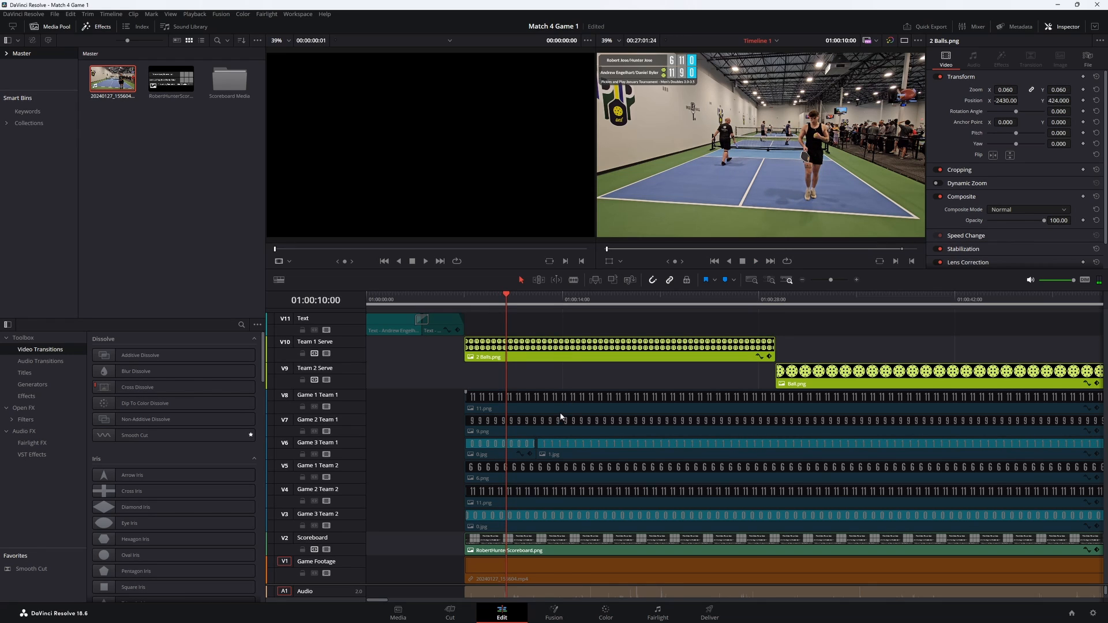
- Delete Team 1 Serve's first 2 Balls.png and Team 2 Serve's first Ball.png, and move Team 2 Serve's next 2 Balls.png clip to the footage's start
{"action": "scroll", "coordinate": [718, 388], "scroll_direction": "down", "scroll_amount": 3}
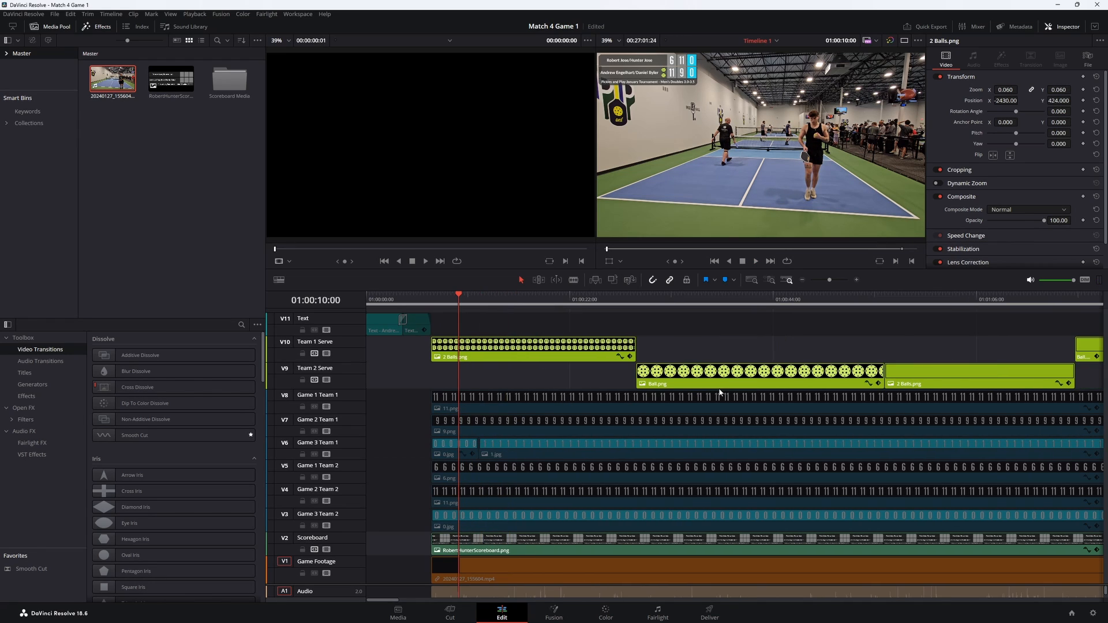
{"action": "left_click", "coordinate": [540, 351], "text": "ctrl"}
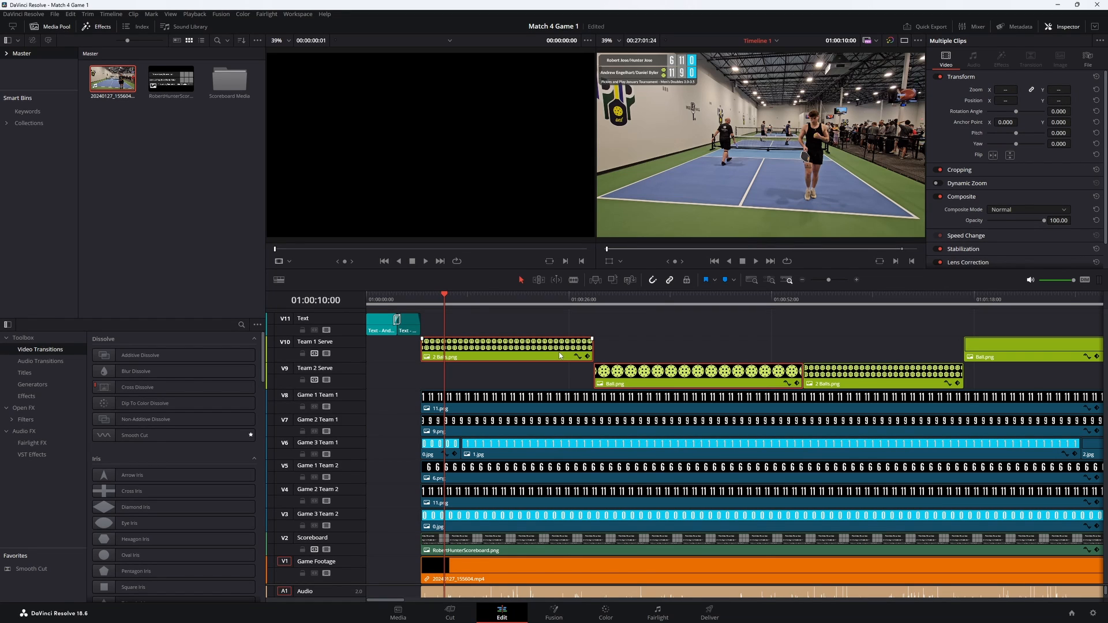
{"action": "key", "text": "Delete"}
{"action": "left_click_drag", "start_coordinate": [818, 376], "coordinate": [482, 381]}
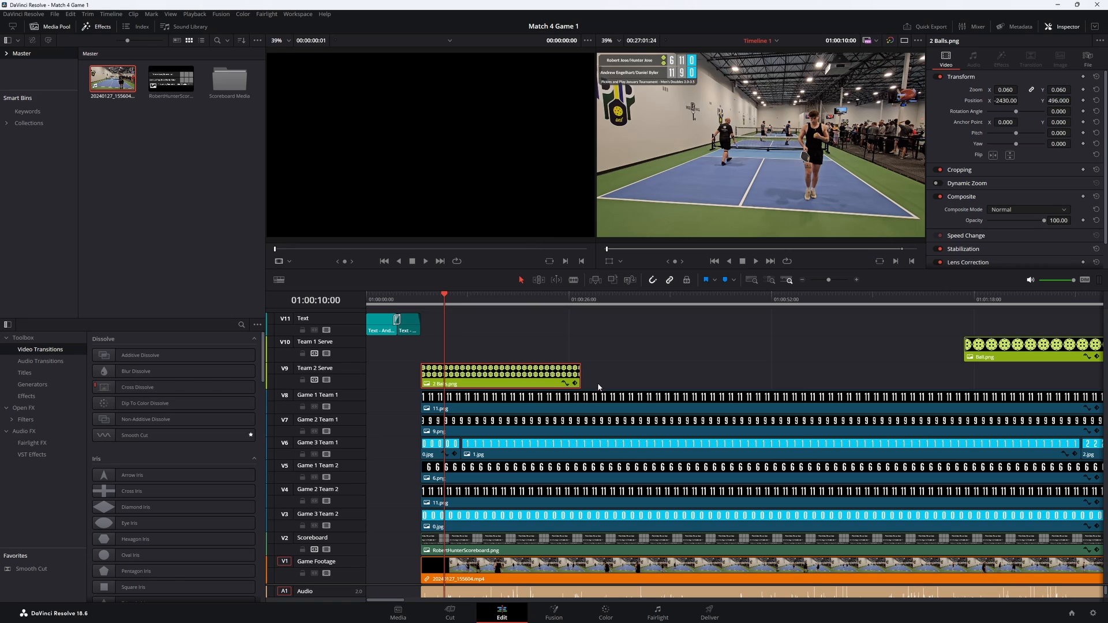
- Move the first Ball.png and 2 Balls.png clips on Team 1 Serve right behind Team 2 Serve's opening clip and save the project
{"action": "scroll", "coordinate": [680, 368], "scroll_direction": "down", "scroll_amount": 2}
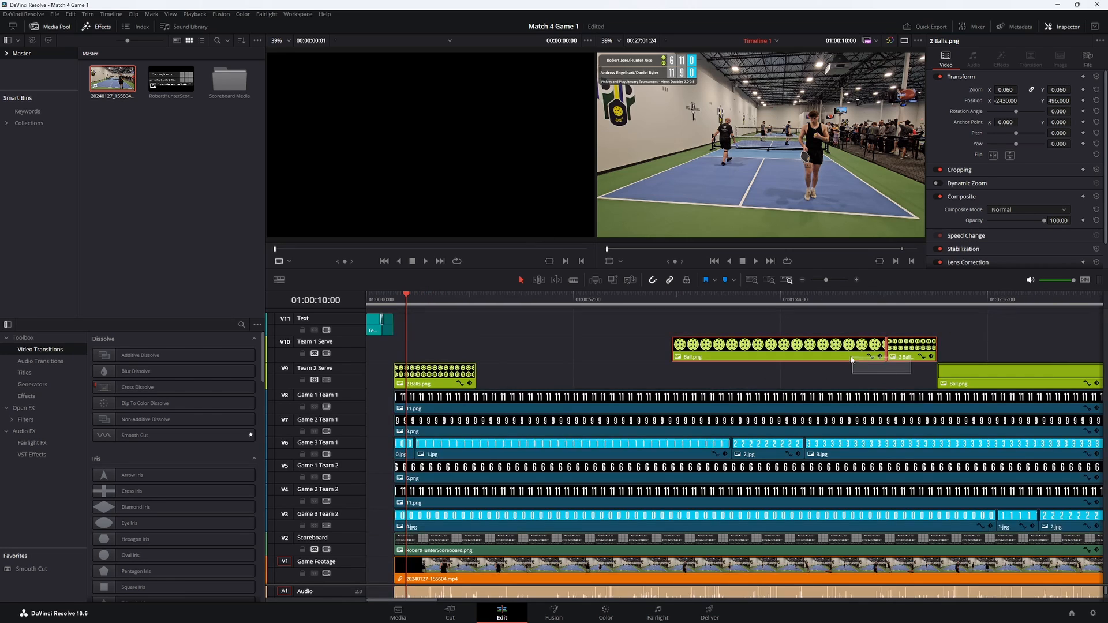
{"action": "left_click_drag", "start_coordinate": [912, 375], "coordinate": [633, 349]}
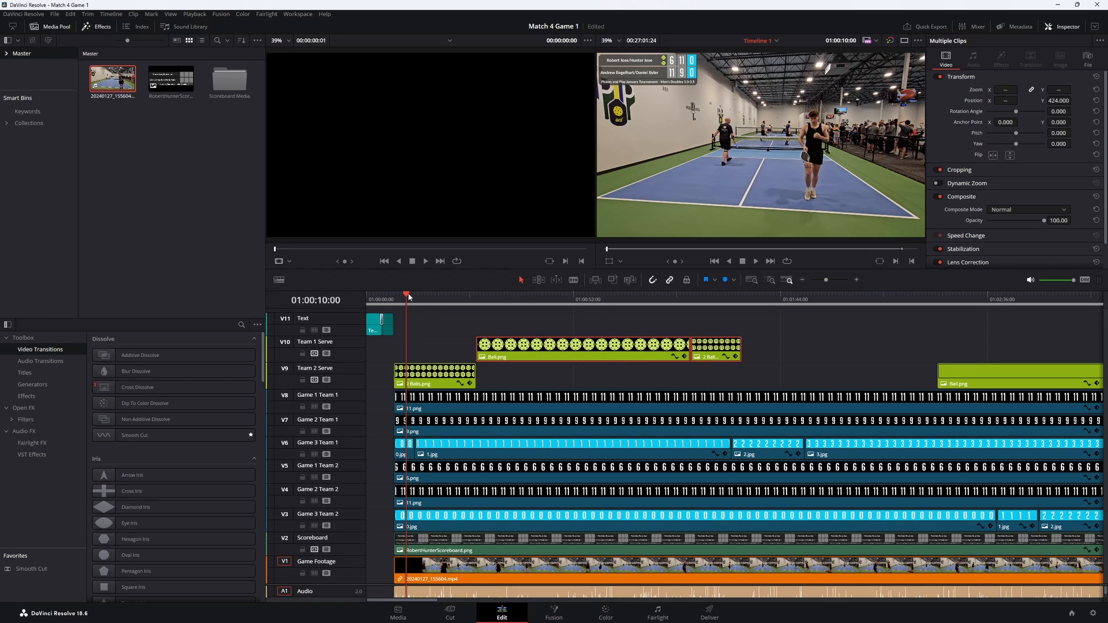
{"action": "key", "text": "ctrl+s"}
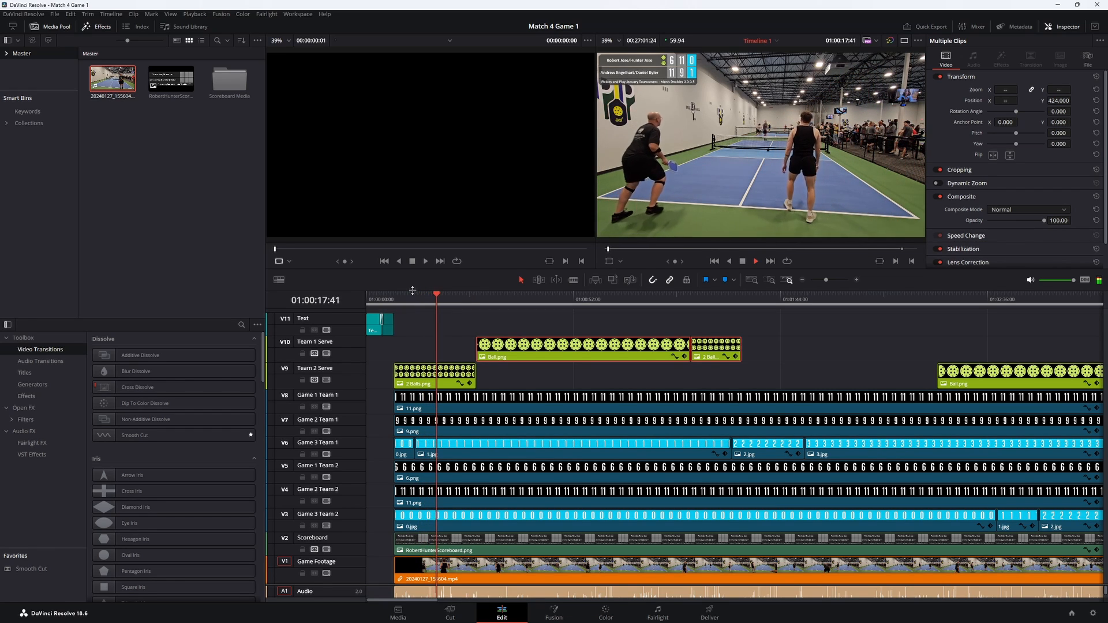
- Trim Team 2 Serve's opening 2 Balls.png clip to end at 01:00:25:44 and move Team 1 Serve's Ball.png clip to start there
{"action": "left_click", "coordinate": [743, 262]}
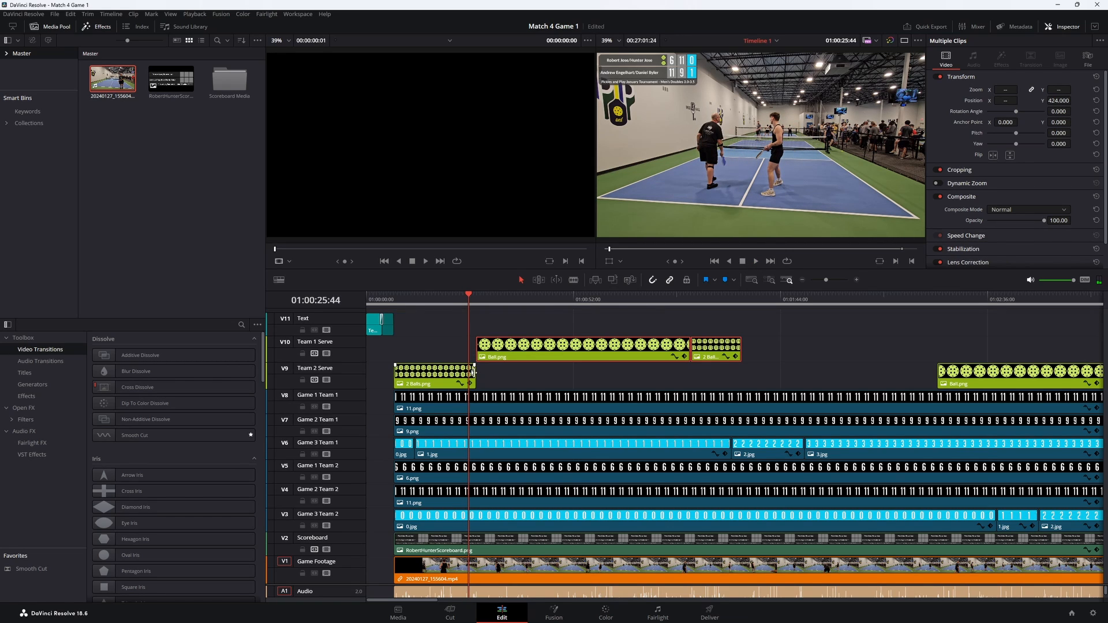
{"action": "left_click_drag", "start_coordinate": [471, 373], "coordinate": [465, 375]}
{"action": "left_click_drag", "start_coordinate": [515, 349], "coordinate": [509, 349]}
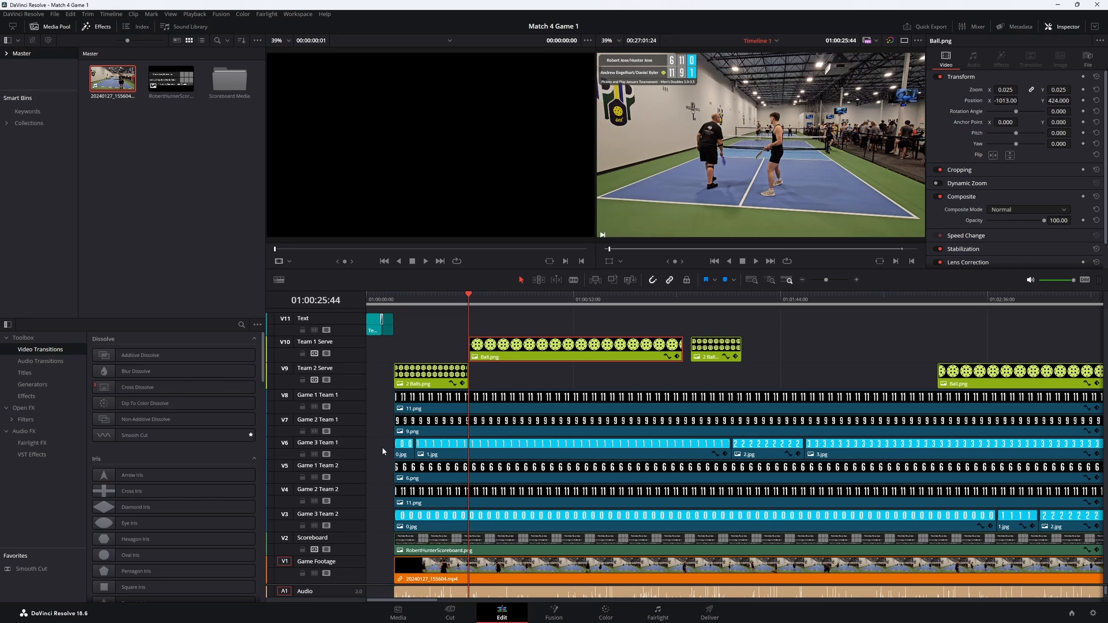
- Delete the previous match's score clips from all six Game 1, Game 2 and Game 3 team tracks, keeping the spare number clips past the scoreboard's end
{"action": "left_click_drag", "start_coordinate": [378, 428], "coordinate": [693, 448]}
{"action": "scroll", "coordinate": [693, 446], "scroll_direction": "down", "scroll_amount": 4}
{"action": "scroll", "coordinate": [693, 446], "scroll_direction": "down", "scroll_amount": 5}
{"action": "scroll", "coordinate": [693, 446], "scroll_direction": "up", "scroll_amount": 3}
{"action": "key", "text": "Delete"}
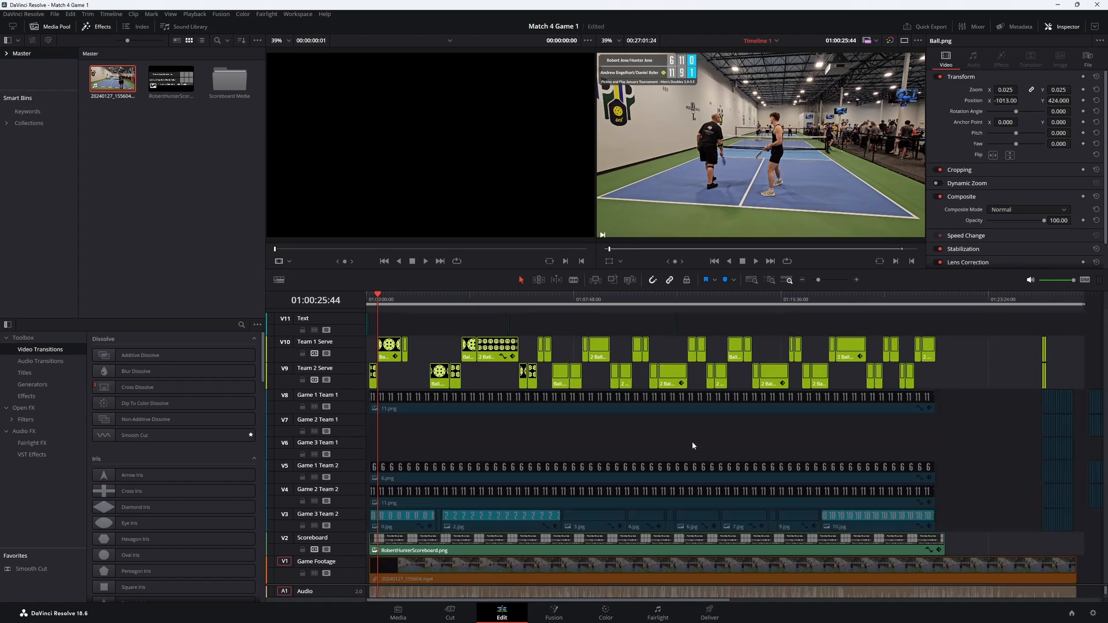
{"action": "left_click_drag", "start_coordinate": [953, 520], "coordinate": [382, 398]}
{"action": "key", "text": "Delete"}
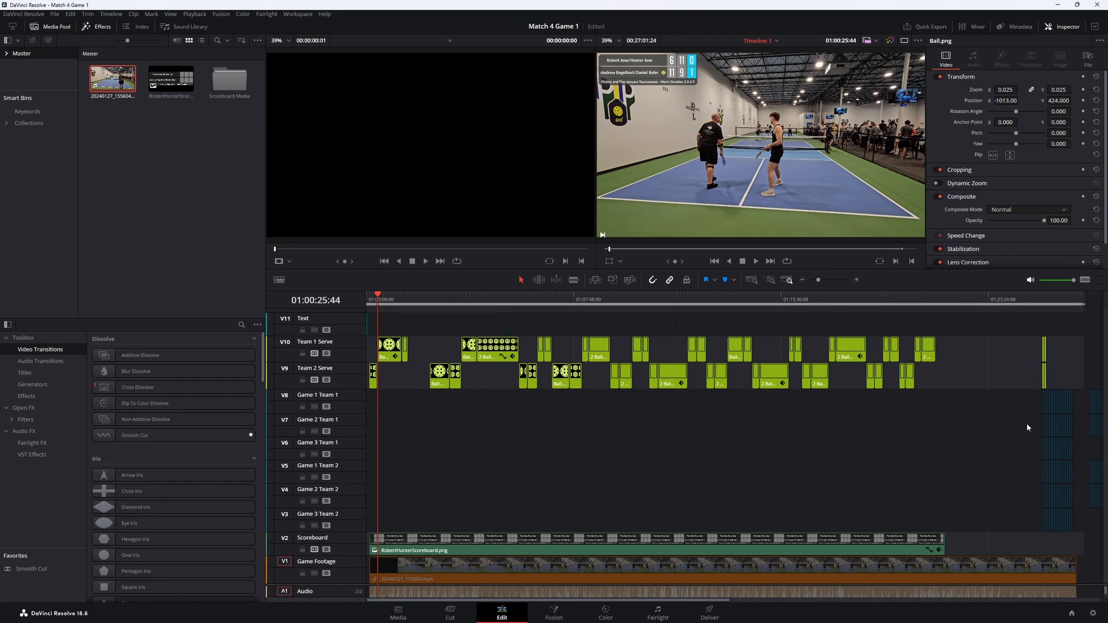
- Copy the spare 0.jpg to 13.jpg number clips on the Game 1 Team 1 and Game 1 Team 2 tracks near the footage's end
{"action": "left_click", "coordinate": [1064, 305]}
{"action": "scroll", "coordinate": [1049, 460], "scroll_direction": "up", "scroll_amount": 2}
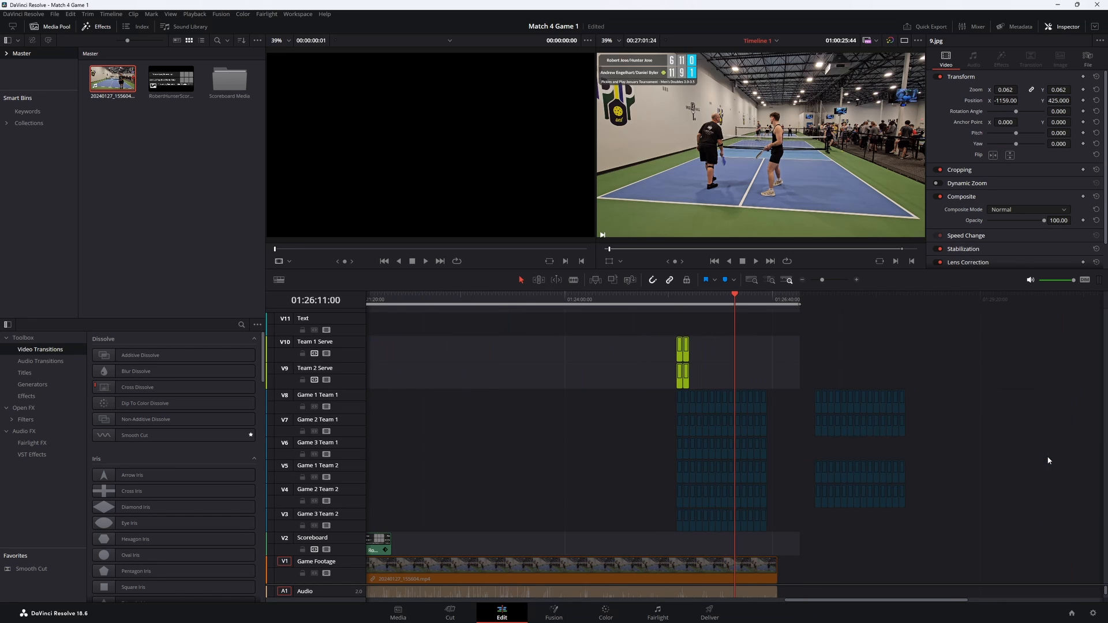
{"action": "scroll", "coordinate": [1049, 461], "scroll_direction": "up", "scroll_amount": 3}
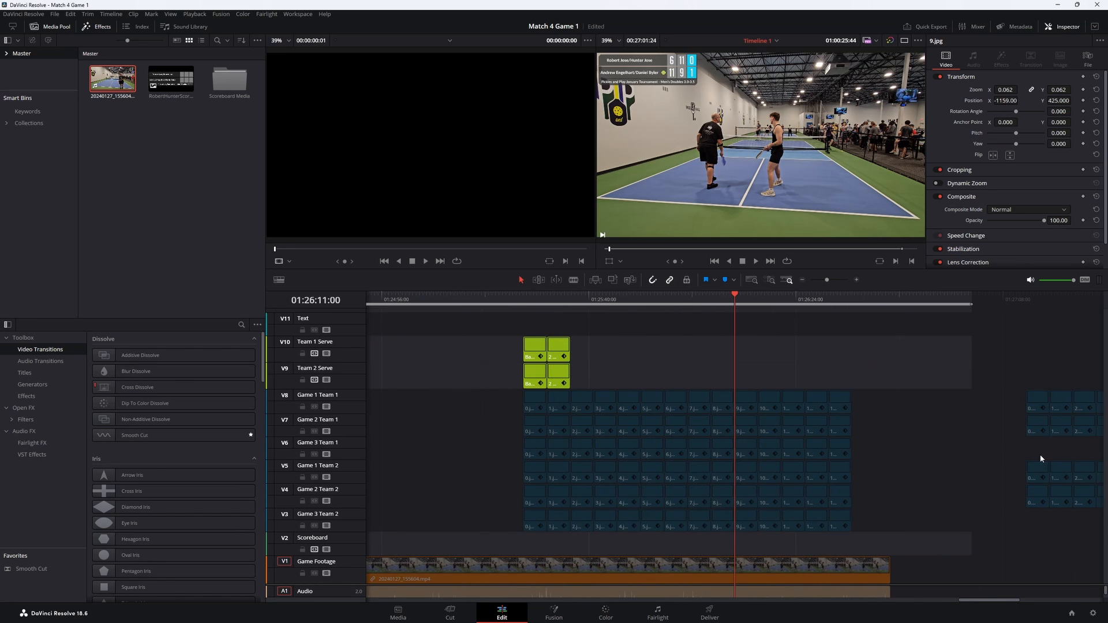
{"action": "left_click", "coordinate": [749, 397]}
{"action": "left_click", "coordinate": [752, 300]}
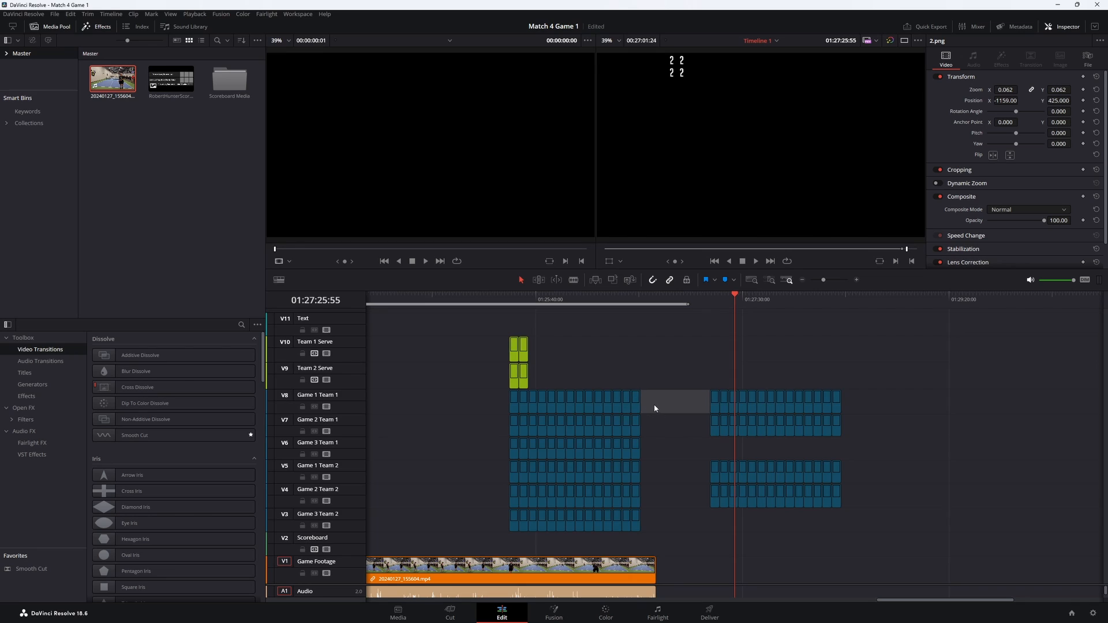
{"action": "left_click_drag", "start_coordinate": [654, 408], "coordinate": [504, 404]}
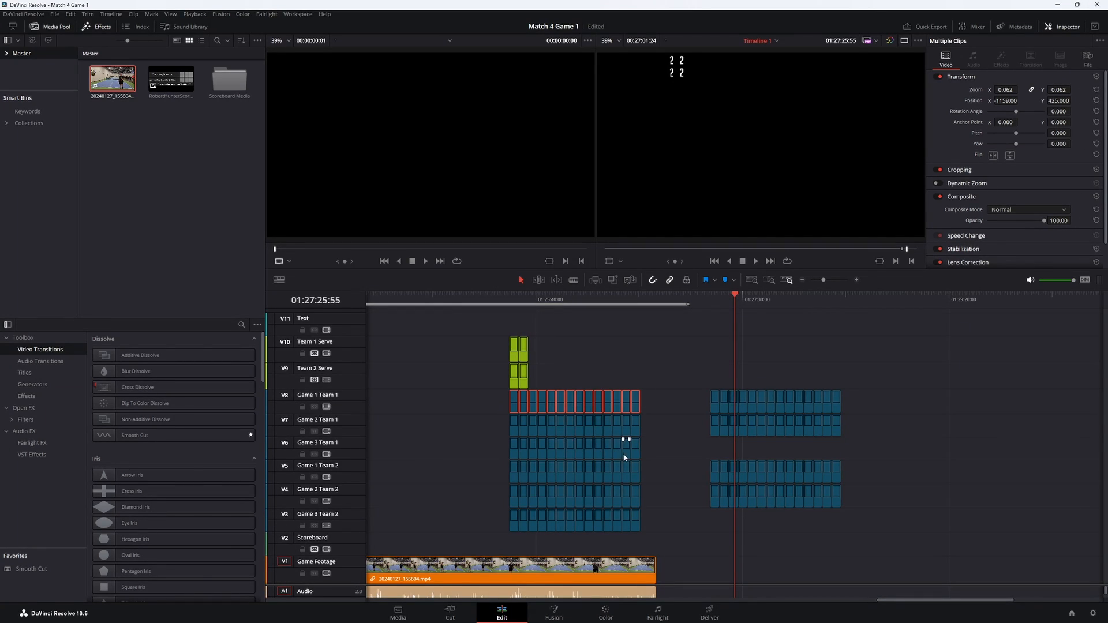
{"action": "left_click_drag", "start_coordinate": [658, 475], "coordinate": [495, 468]}
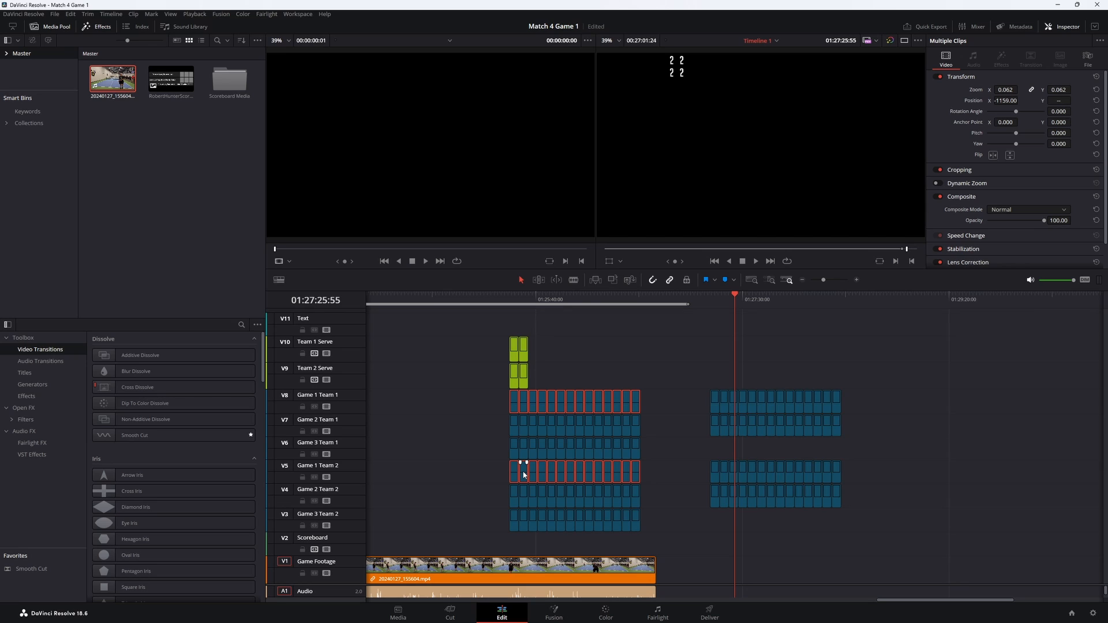
- Paste the copied number clips onto the Game 1 Team 1 and Game 1 Team 2 tracks, align them with the footage's start, and save the project
{"action": "left_click_drag", "start_coordinate": [878, 601], "coordinate": [336, 578]}
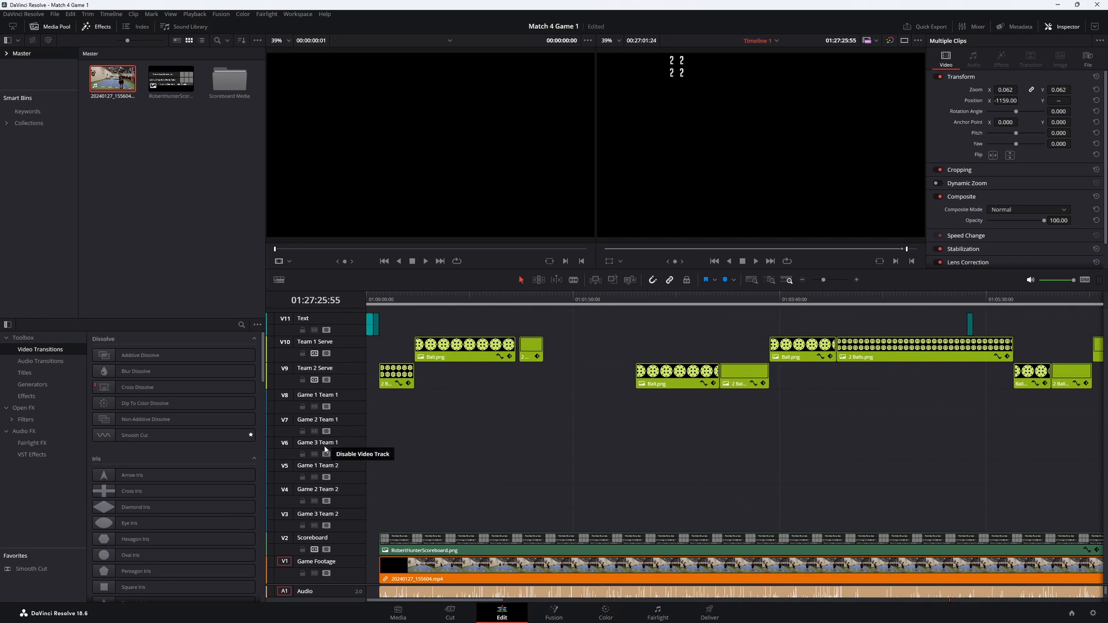
{"action": "left_click", "coordinate": [390, 296]}
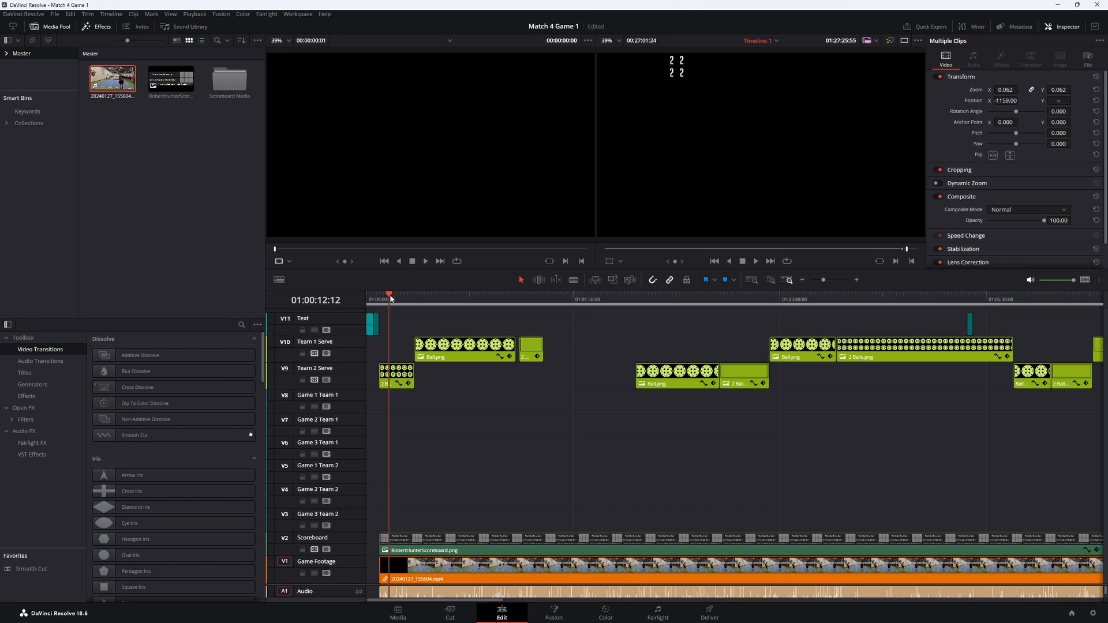
{"action": "left_click", "coordinate": [394, 399]}
{"action": "key", "text": "ctrl+v"}
{"action": "left_click_drag", "start_coordinate": [499, 401], "coordinate": [489, 400]}
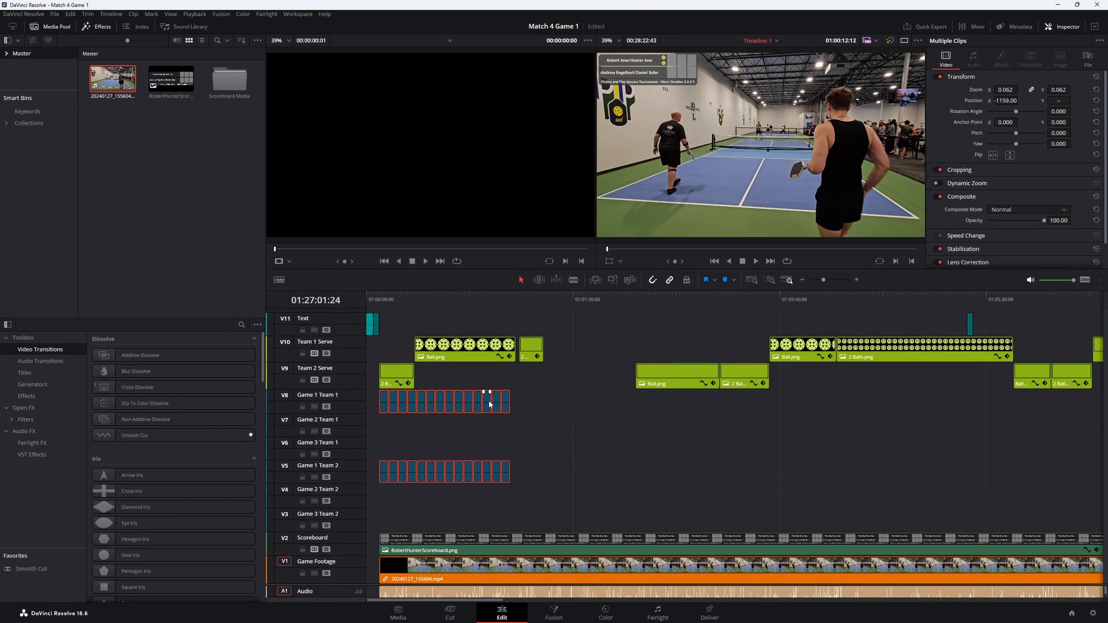
{"action": "left_click", "coordinate": [379, 303]}
{"action": "key", "text": "space"}
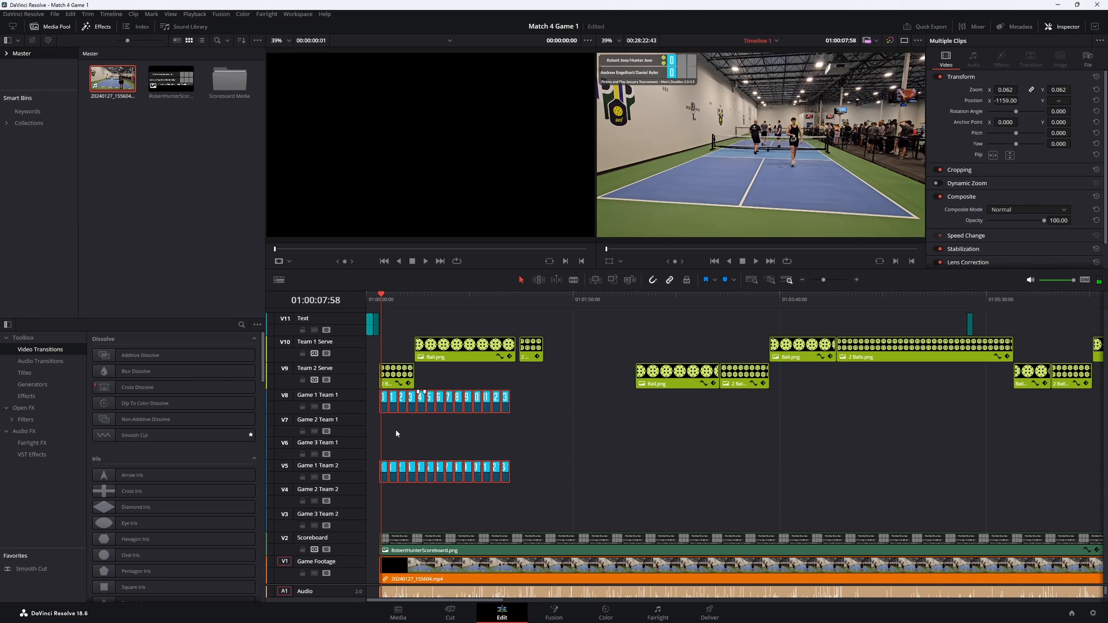
{"action": "key", "text": "ctrl+s"}
- Move the 1 to 13 number clips on both Game 1 tracks to about 01:04:00:00 and extend both 0.jpg clips into the gap
{"action": "left_click_drag", "start_coordinate": [546, 411], "coordinate": [398, 483]}
{"action": "left_click_drag", "start_coordinate": [437, 411], "coordinate": [863, 411]}
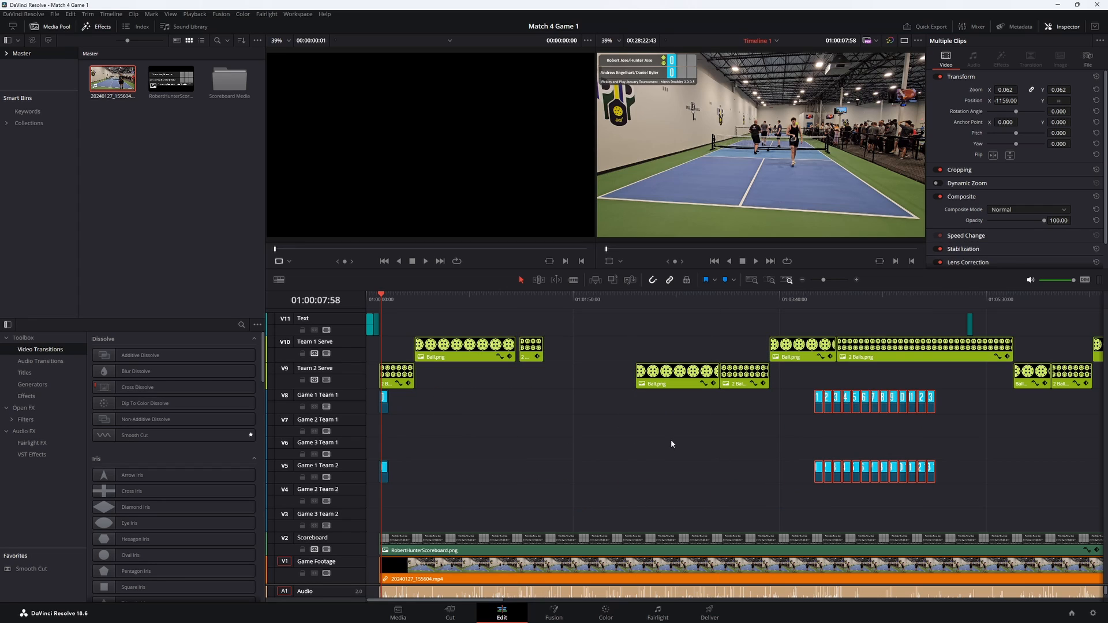
{"action": "left_click_drag", "start_coordinate": [386, 398], "coordinate": [662, 397]}
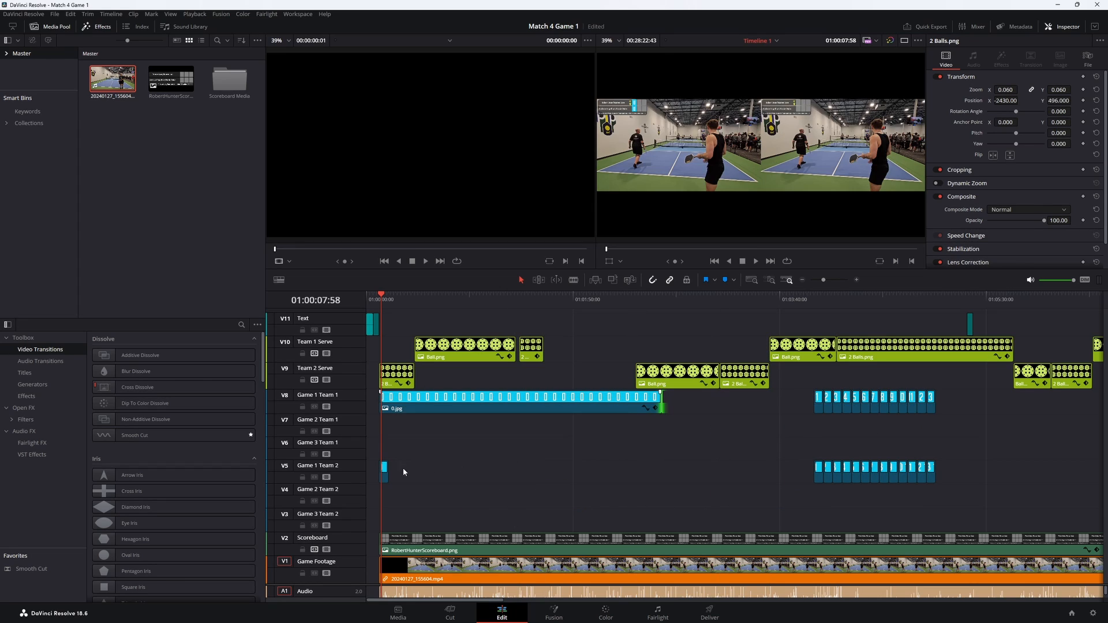
{"action": "left_click_drag", "start_coordinate": [387, 467], "coordinate": [685, 460]}
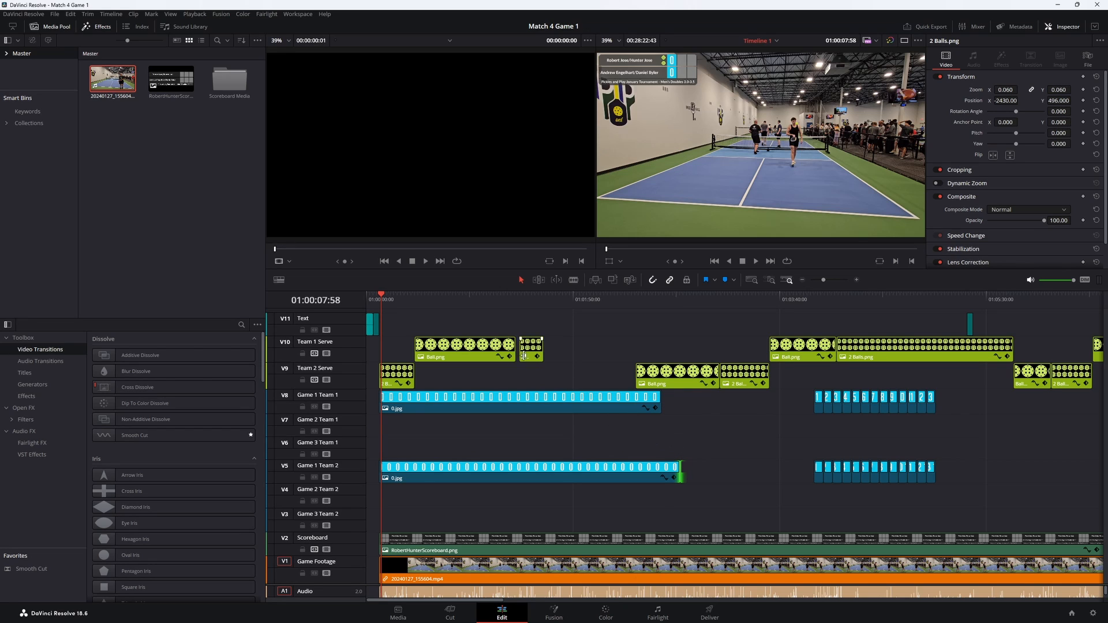
- Play the opening rallies and roll the first Ball.png/2 Balls.png cut on the Team 1 Serve track to 01:00:39:34
{"action": "key", "text": "space"}
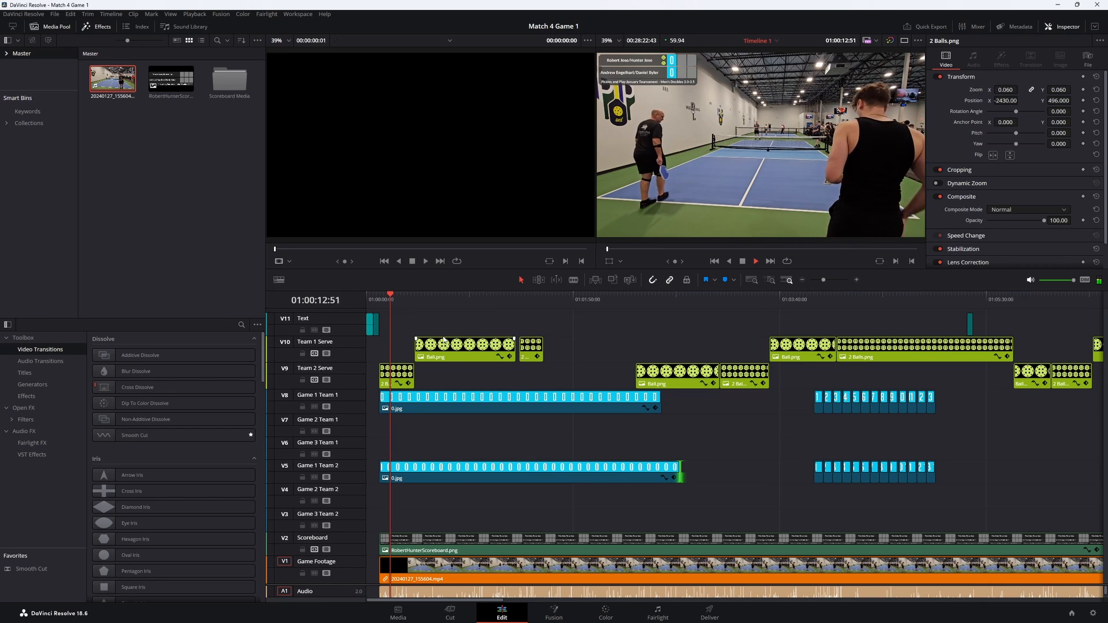
{"action": "key", "text": "space"}
{"action": "left_click", "coordinate": [435, 300]}
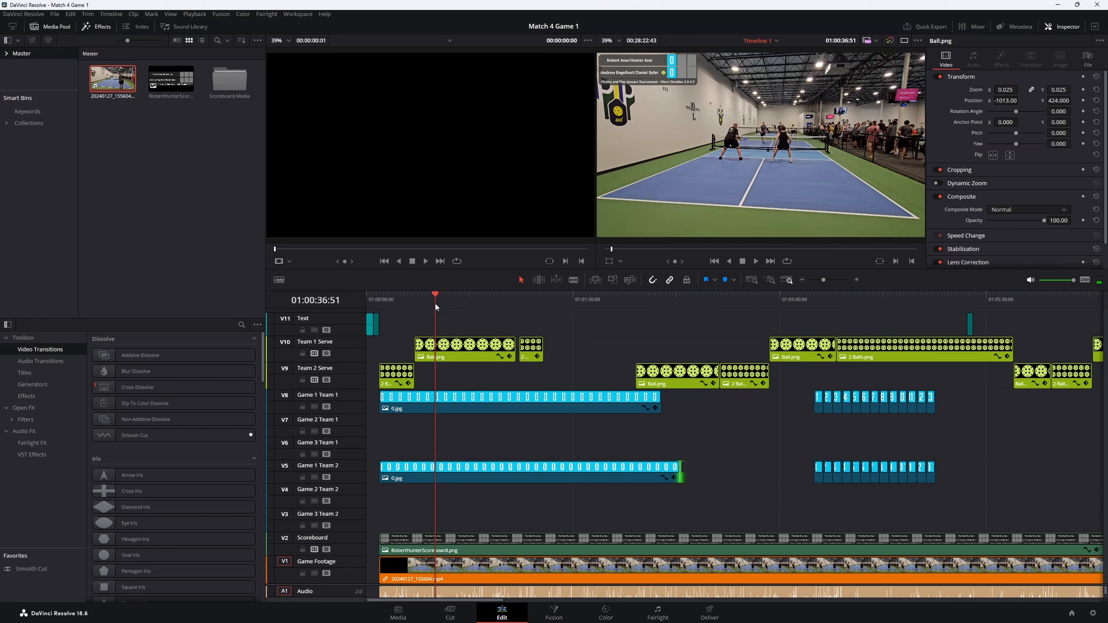
{"action": "left_click", "coordinate": [413, 302]}
{"action": "key", "text": "space"}
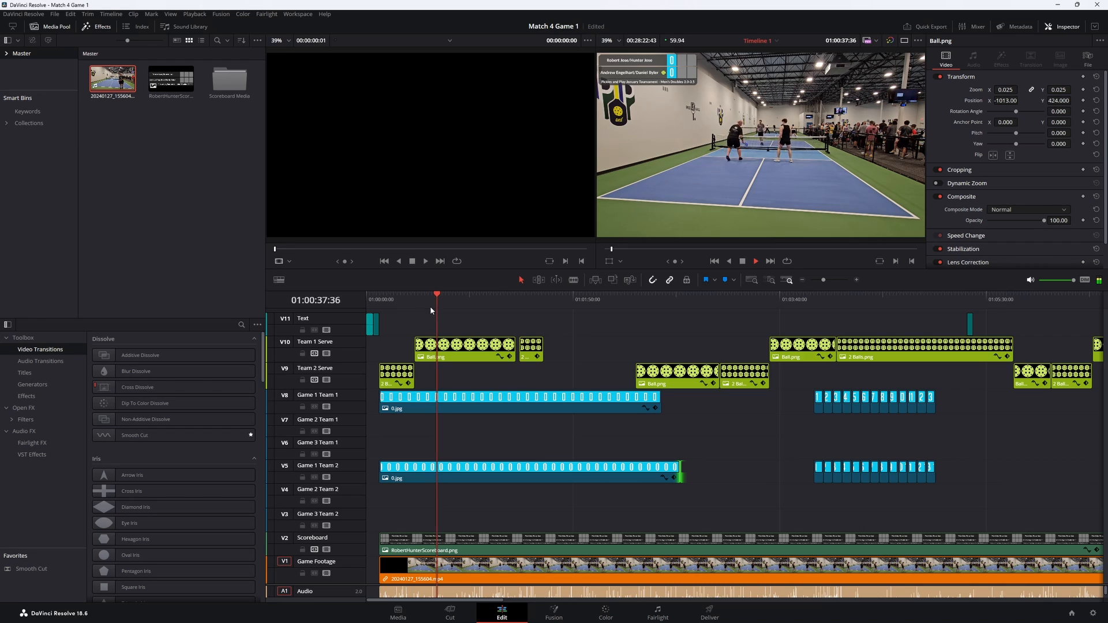
{"action": "key", "text": "space"}
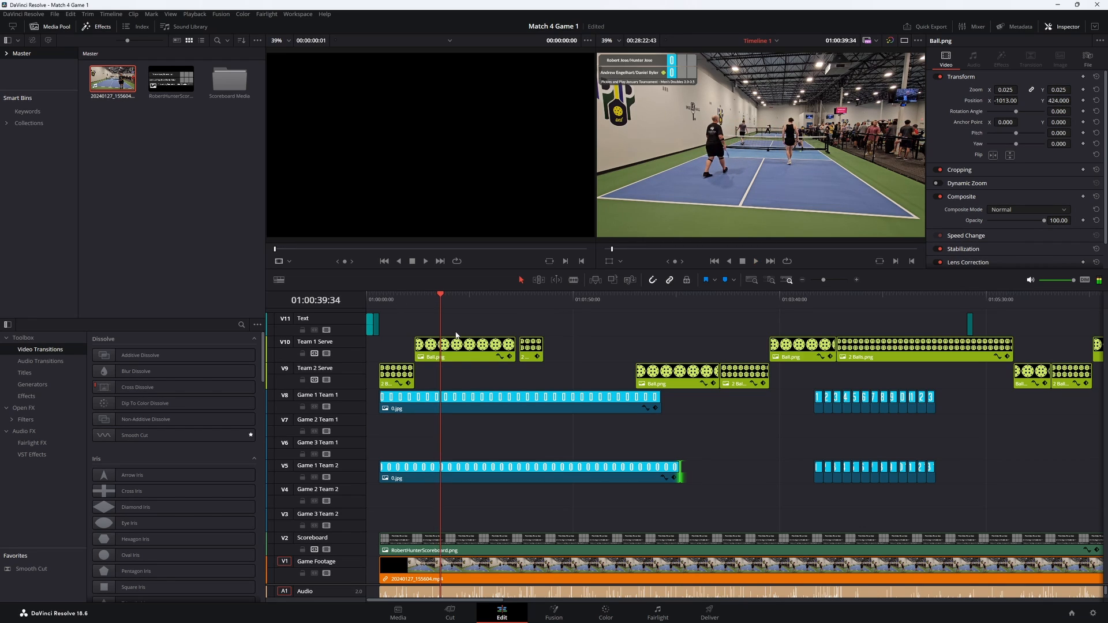
{"action": "left_click", "coordinate": [517, 346]}
{"action": "left_click_drag", "start_coordinate": [518, 348], "coordinate": [442, 349]}
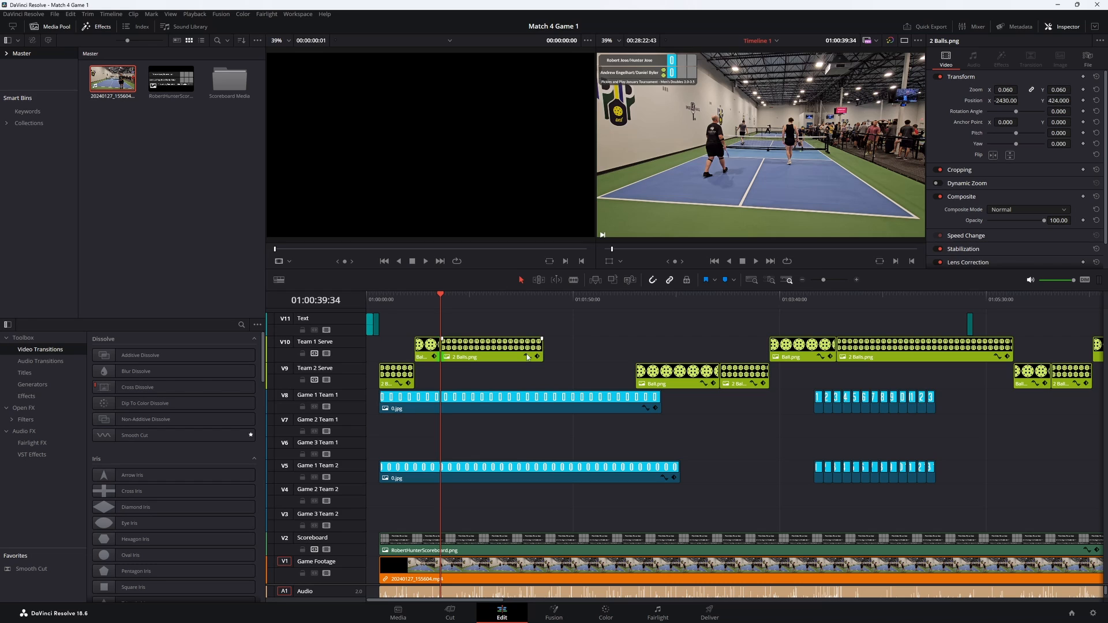
- End the first Team 1 Serve 2 Balls.png clip at 01:00:51:23 and move the following Team 2 Serve Ball.png and 2 Balls.png pair to start there
{"action": "key", "text": "space"}
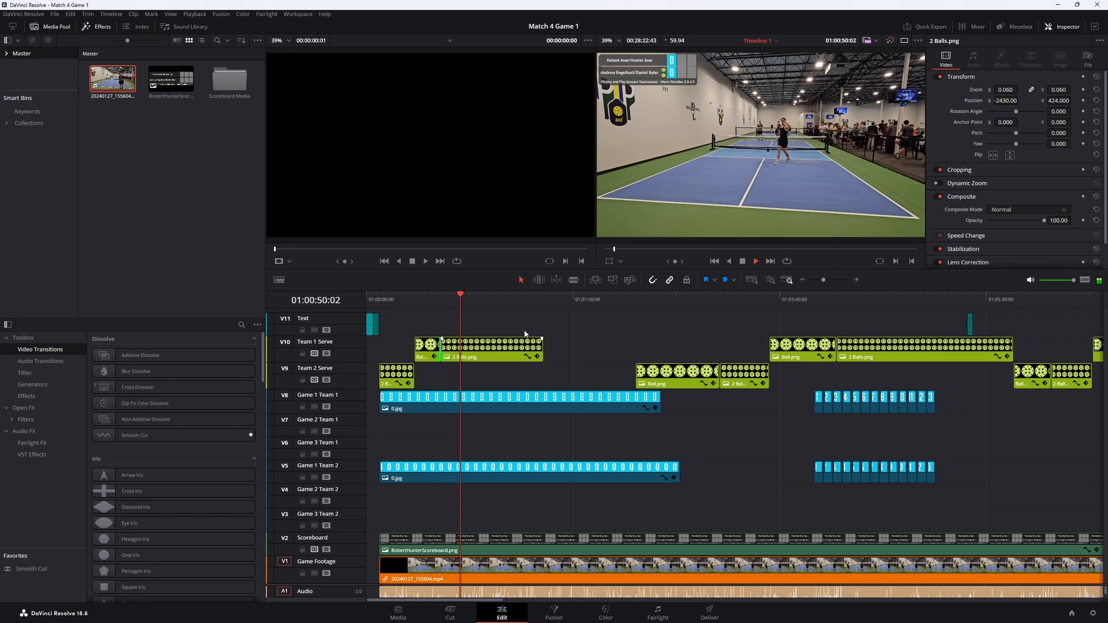
{"action": "left_click", "coordinate": [743, 263]}
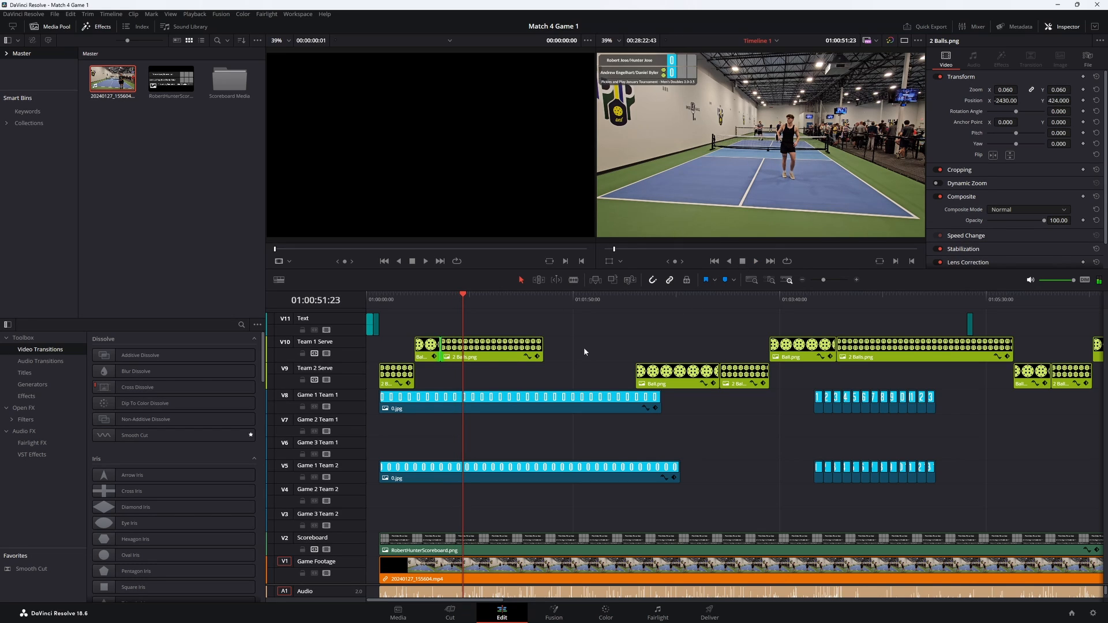
{"action": "left_click_drag", "start_coordinate": [543, 351], "coordinate": [461, 351]}
{"action": "left_click_drag", "start_coordinate": [784, 372], "coordinate": [508, 381]}
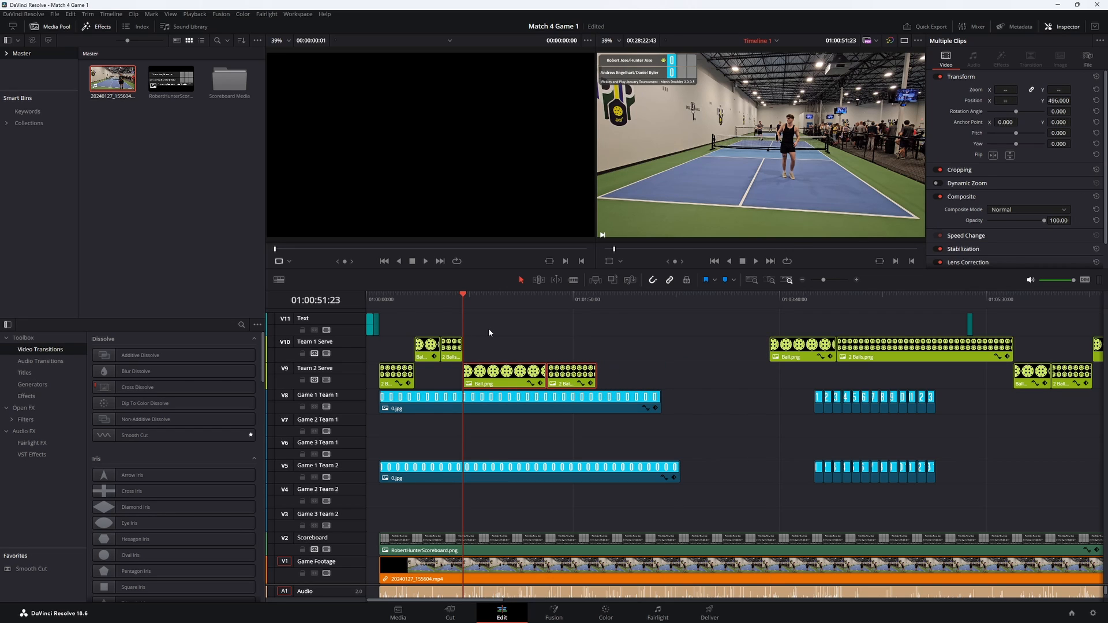
- Switch the Game 1 Team 2 score from 0.jpg to 1.jpg at 01:01:14:58, save the project, and extend 1.jpg to about 01:02:42
{"action": "key", "text": "space"}
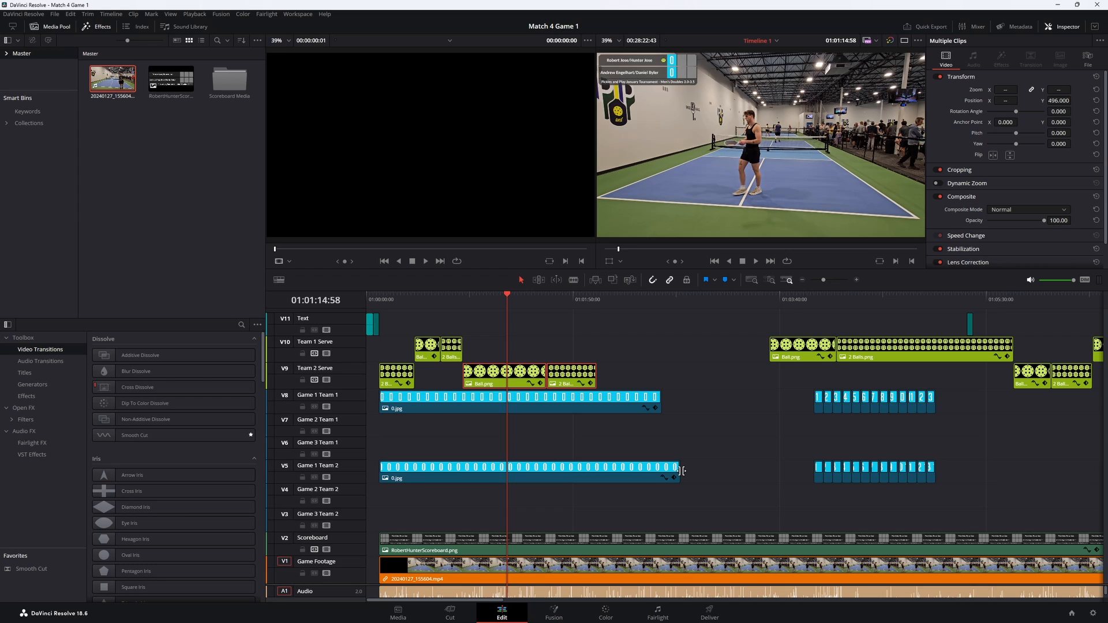
{"action": "left_click_drag", "start_coordinate": [681, 470], "coordinate": [512, 462]}
{"action": "left_click_drag", "start_coordinate": [815, 474], "coordinate": [517, 472]}
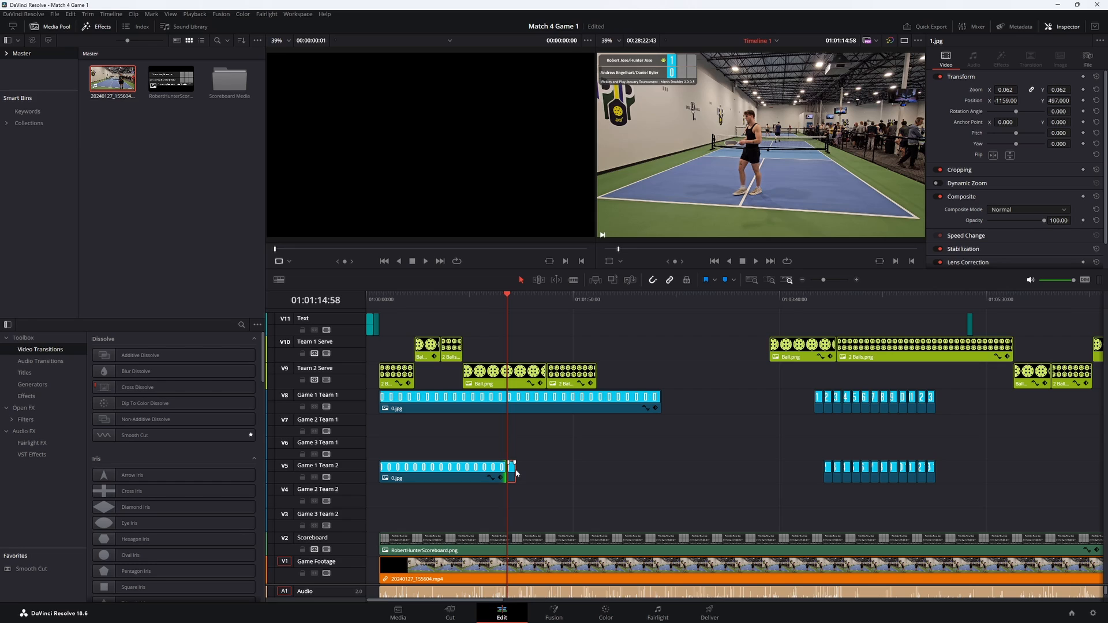
{"action": "key", "text": "ctrl+s"}
{"action": "scroll", "coordinate": [509, 310], "scroll_direction": "up", "scroll_amount": 3}
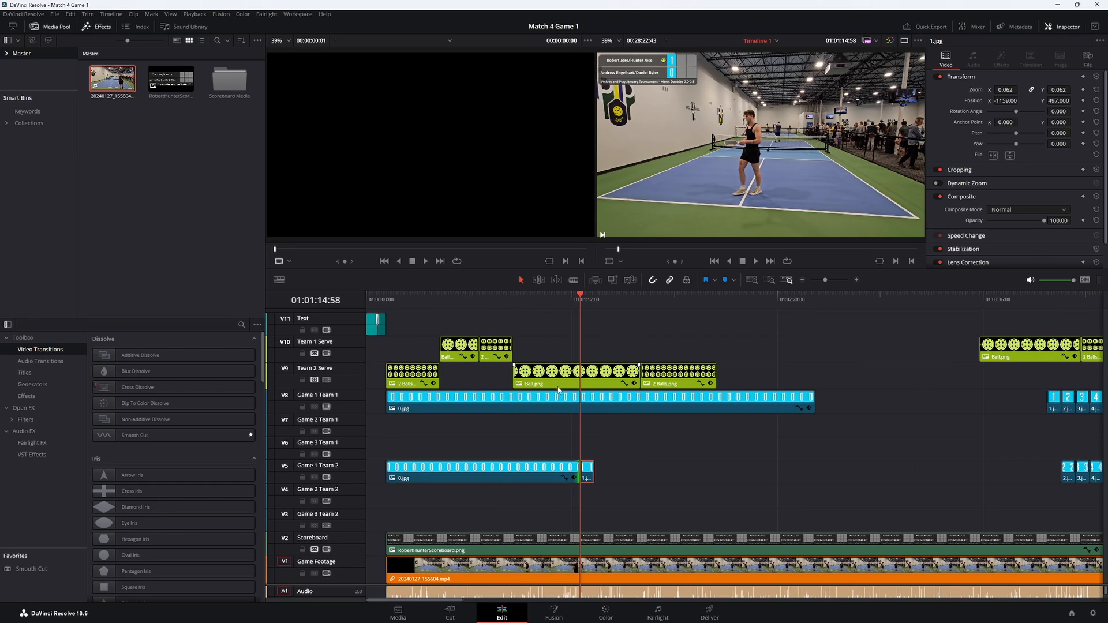
{"action": "left_click_drag", "start_coordinate": [596, 474], "coordinate": [833, 477]}
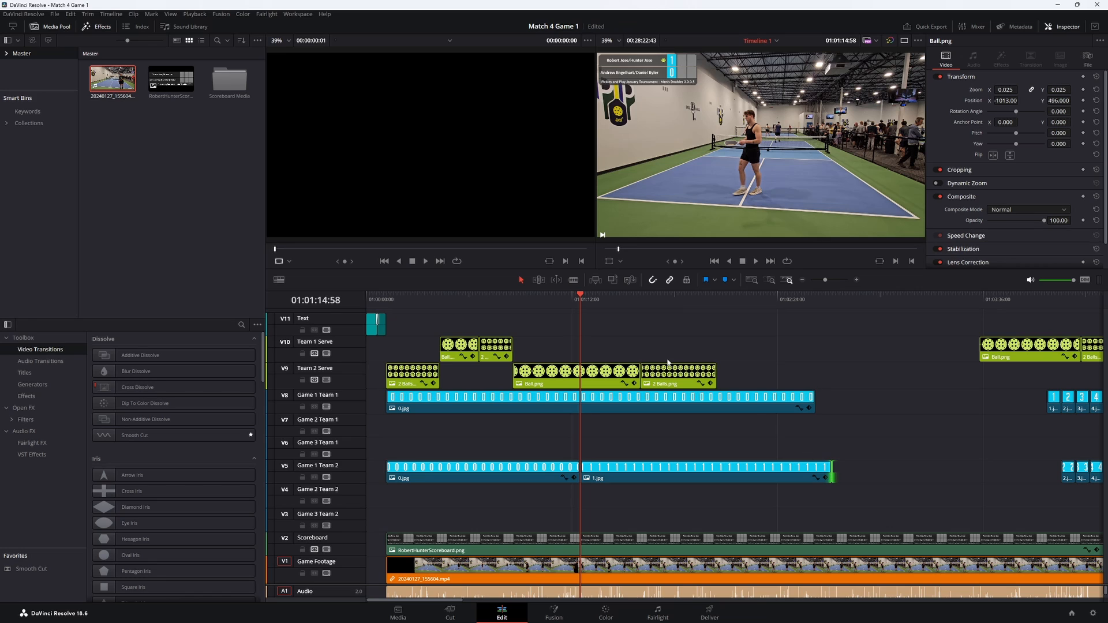
- Play the next rally and roll the Ball.png/2 Balls.png cut on the Team 2 Serve track to 01:01:32:04
{"action": "key", "text": "space"}
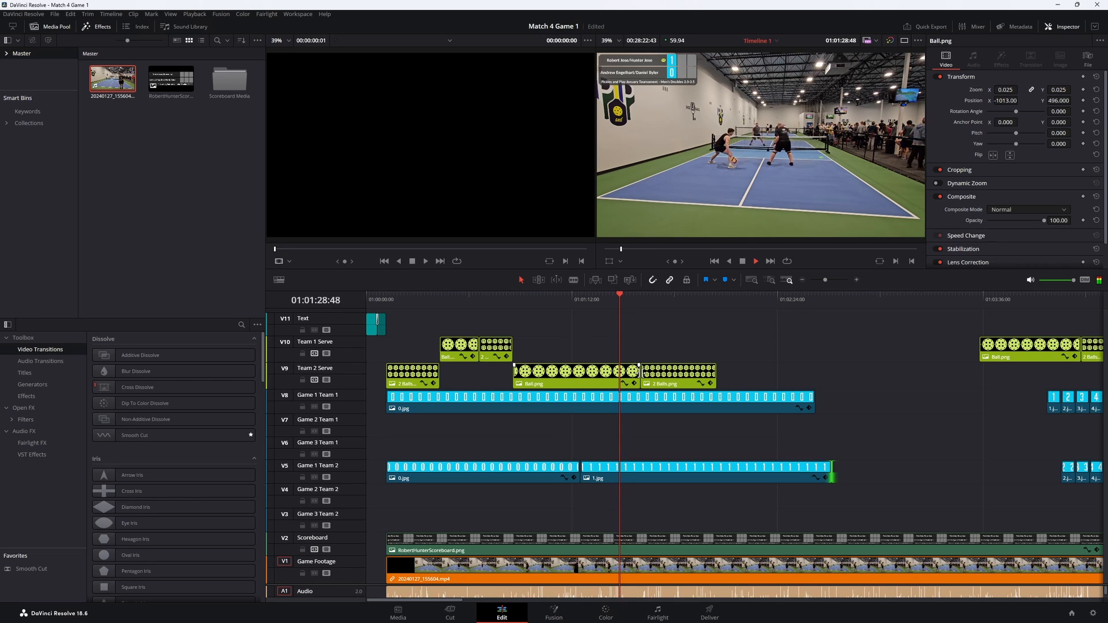
{"action": "left_click", "coordinate": [744, 262]}
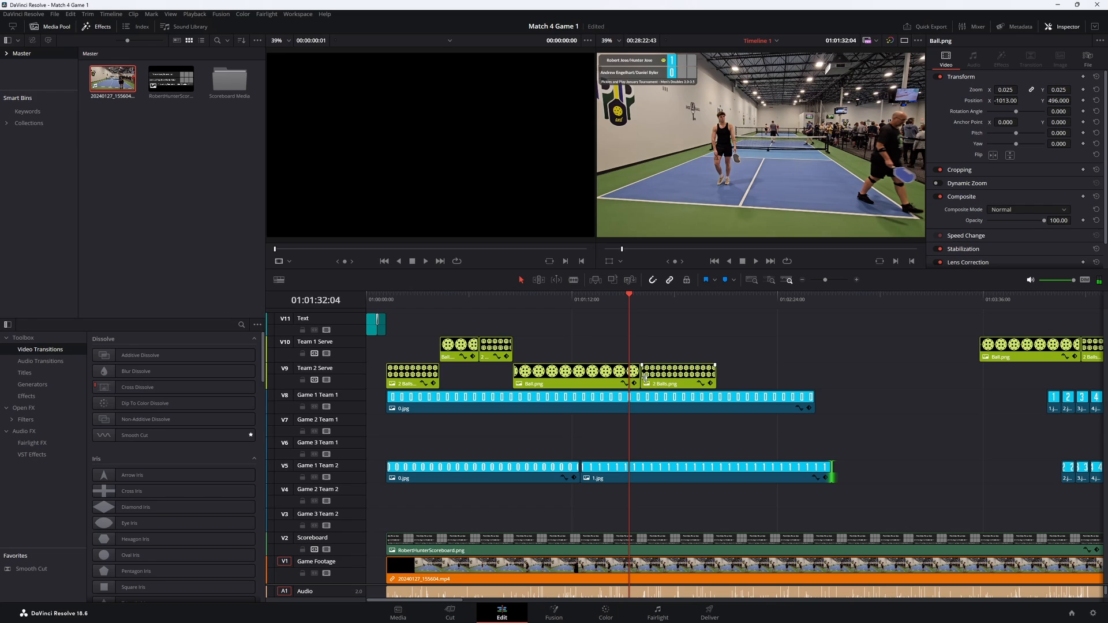
{"action": "left_click_drag", "start_coordinate": [644, 378], "coordinate": [630, 379]}
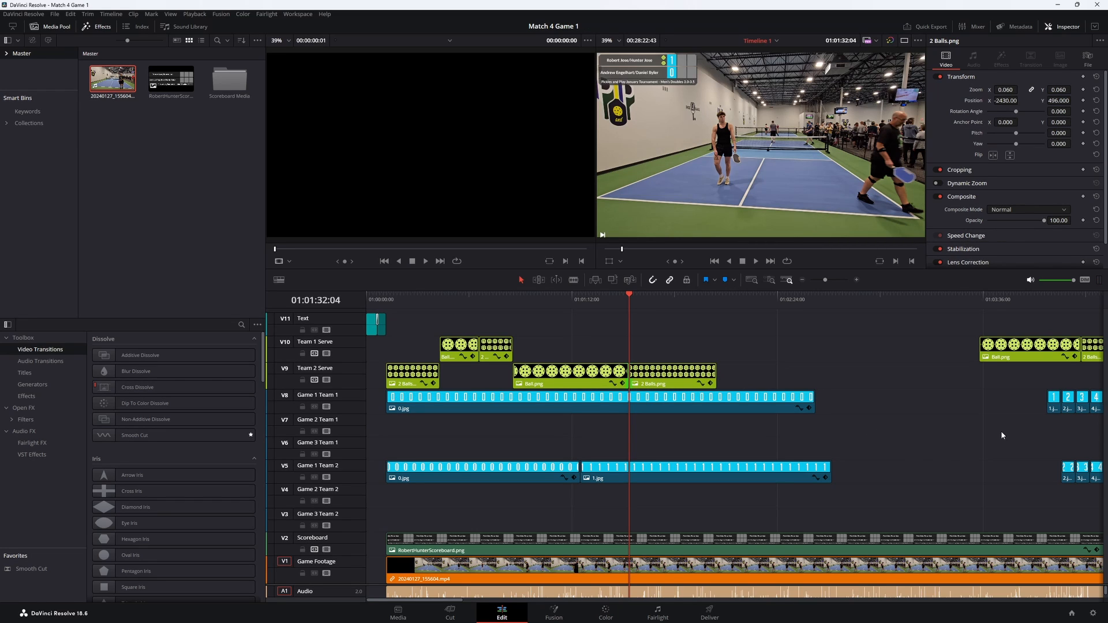
- Place 1.jpg behind 0.jpg on the Game 1 Team 1 track, extend it up to 2.jpg, and roll their cut to about 01:02:50
{"action": "mouse_move", "coordinate": [1058, 406]}
{"action": "left_mouse_down"}
{"action": "mouse_move", "coordinate": [823, 408]}
{"action": "mouse_move", "coordinate": [1061, 404]}
{"action": "left_mouse_up"}
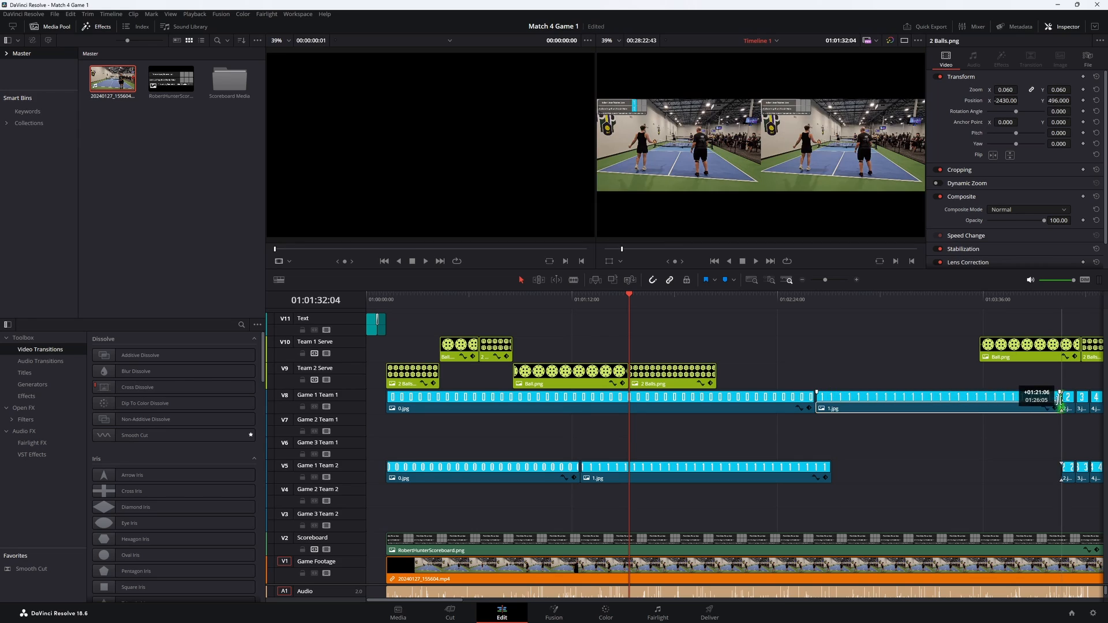
{"action": "left_click_drag", "start_coordinate": [816, 399], "coordinate": [852, 398]}
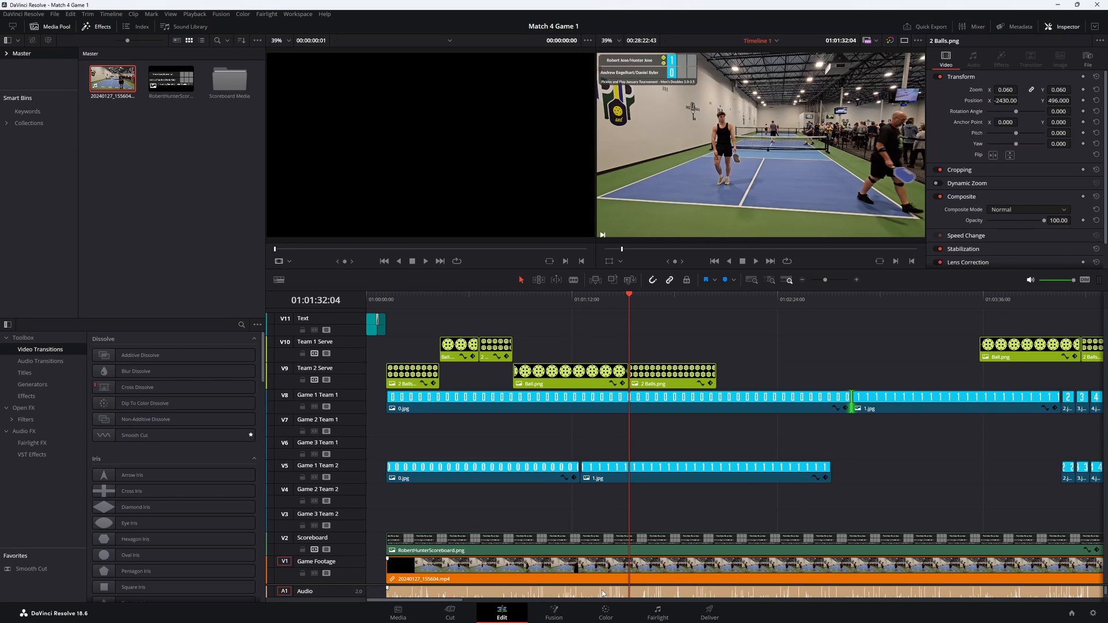
{"action": "left_click_drag", "start_coordinate": [595, 585], "coordinate": [595, 544]}
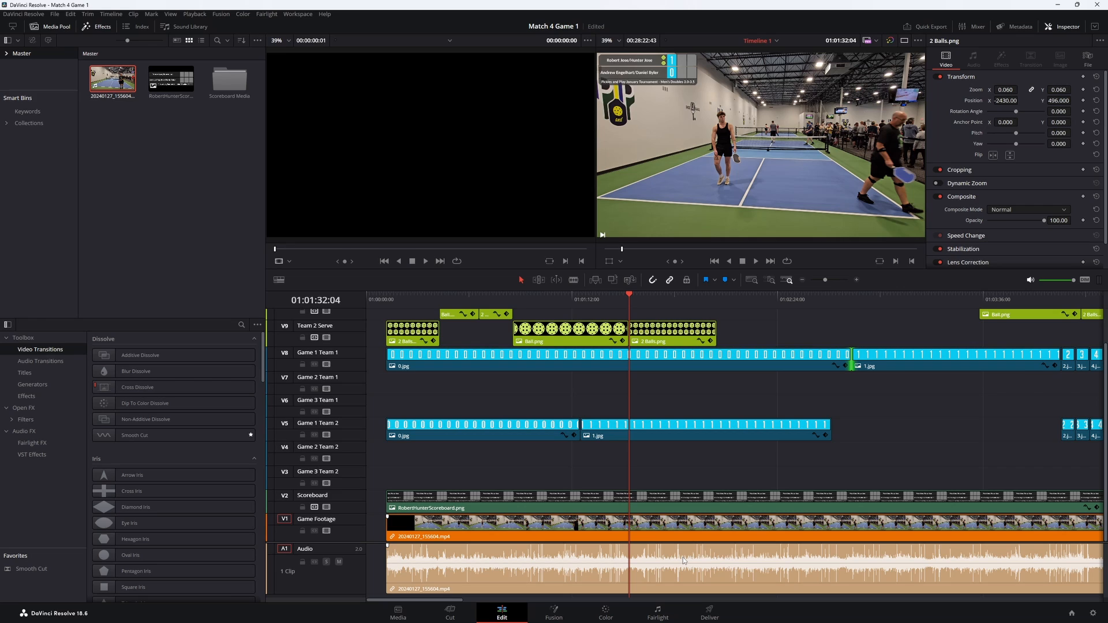
{"action": "left_click_drag", "start_coordinate": [651, 543], "coordinate": [654, 573]}
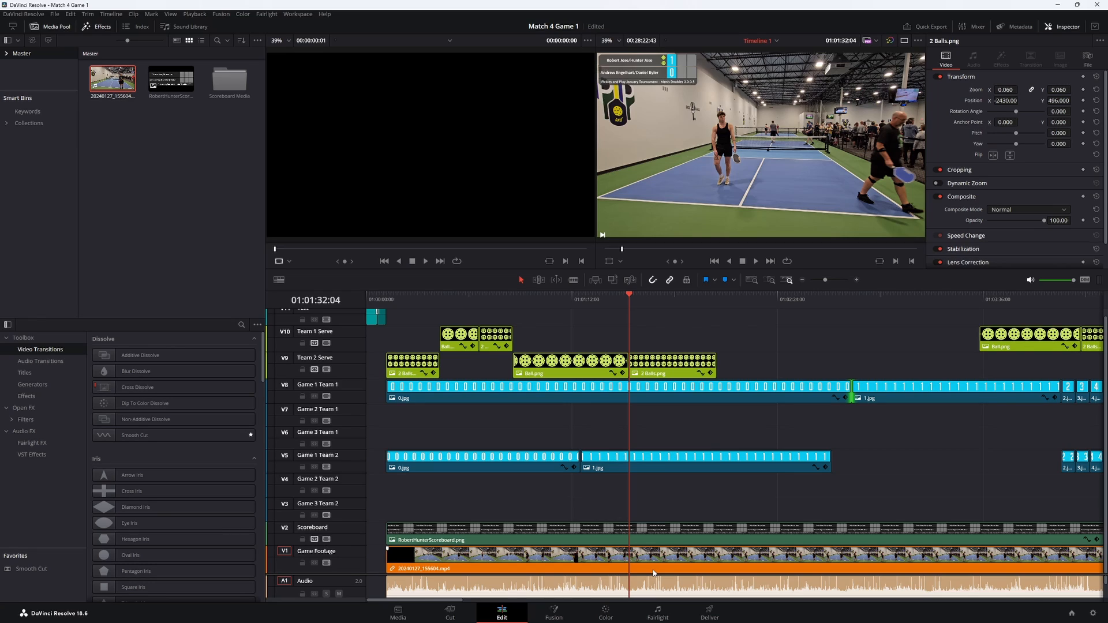
{"action": "scroll", "coordinate": [675, 512], "scroll_direction": "up", "scroll_amount": 1}
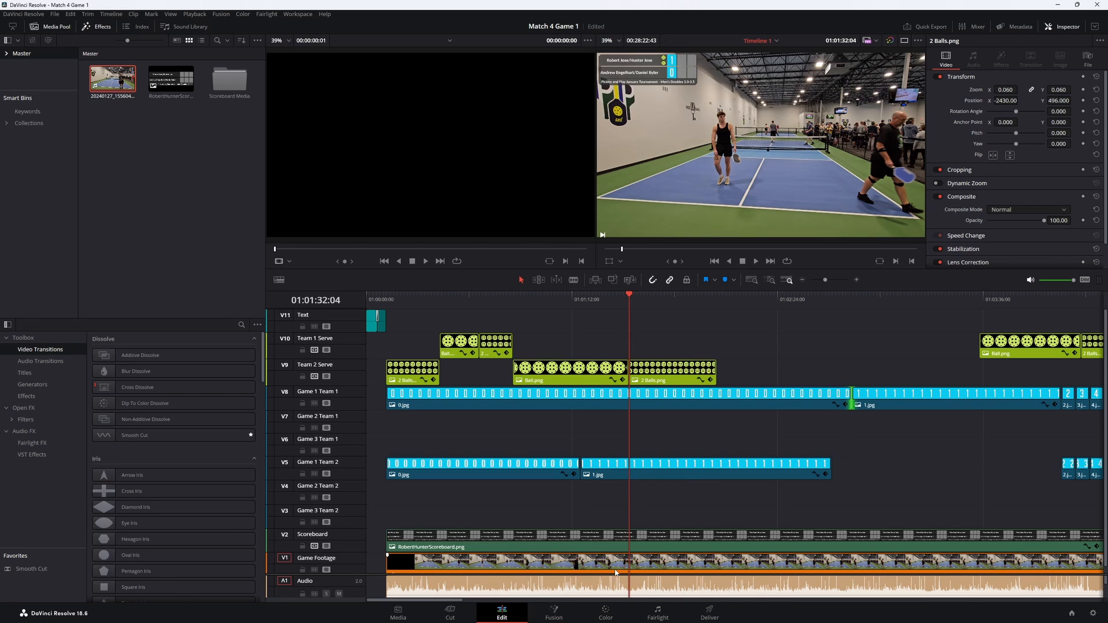
- Open the Scoreboard Media bin and place 5.jpg on the Game 1 Team 1 track at about 01:09:35
{"action": "left_click_drag", "start_coordinate": [455, 603], "coordinate": [655, 611]}
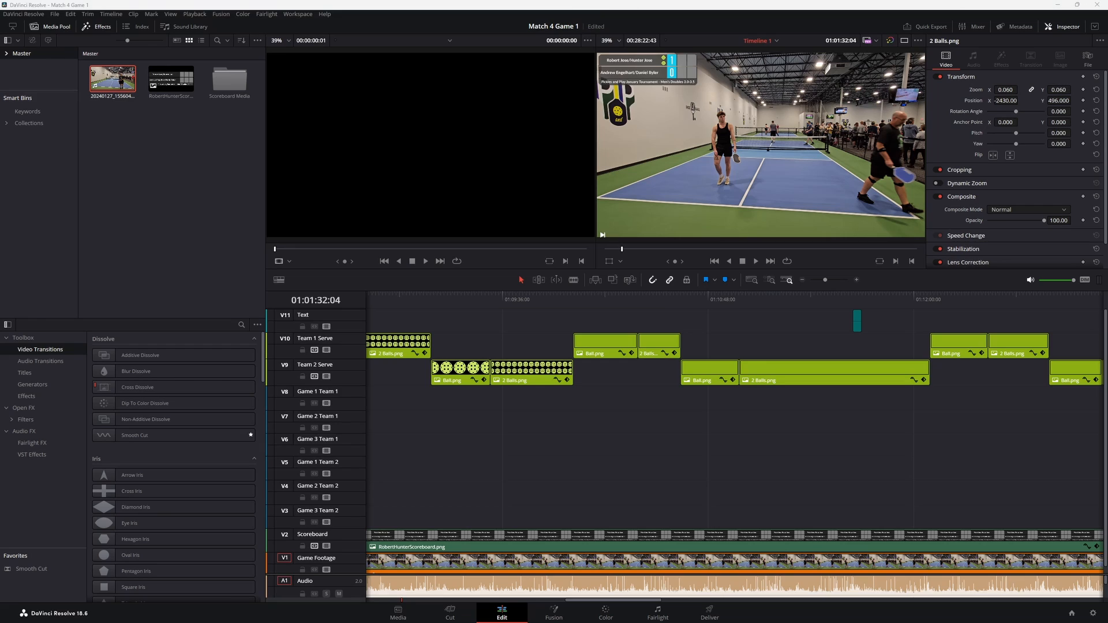
{"action": "double_click", "coordinate": [231, 79]}
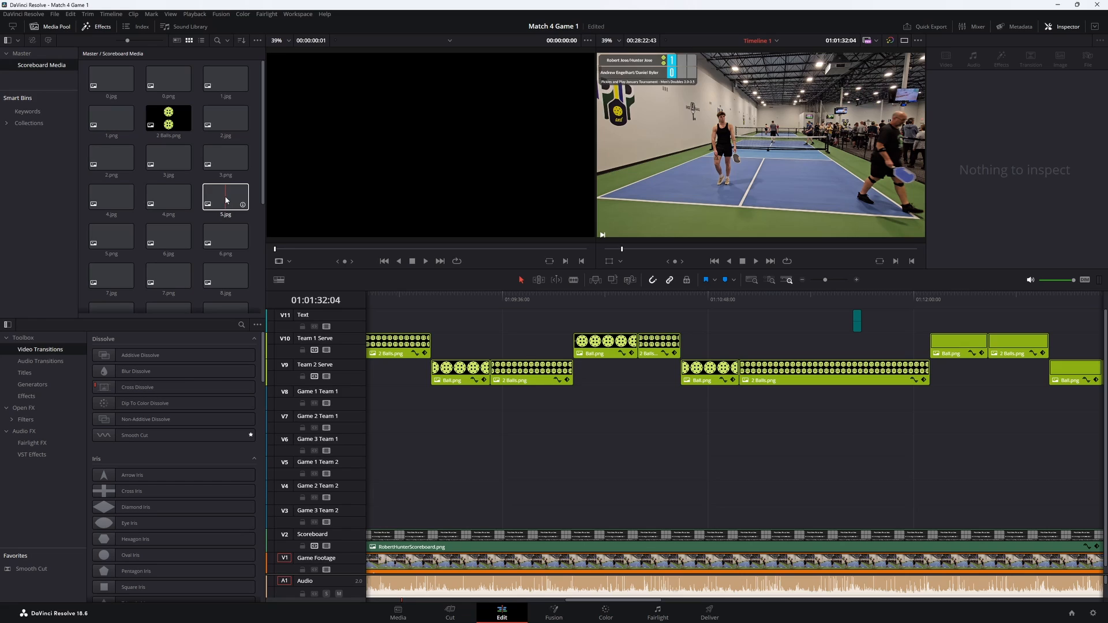
{"action": "left_click_drag", "start_coordinate": [229, 200], "coordinate": [500, 410]}
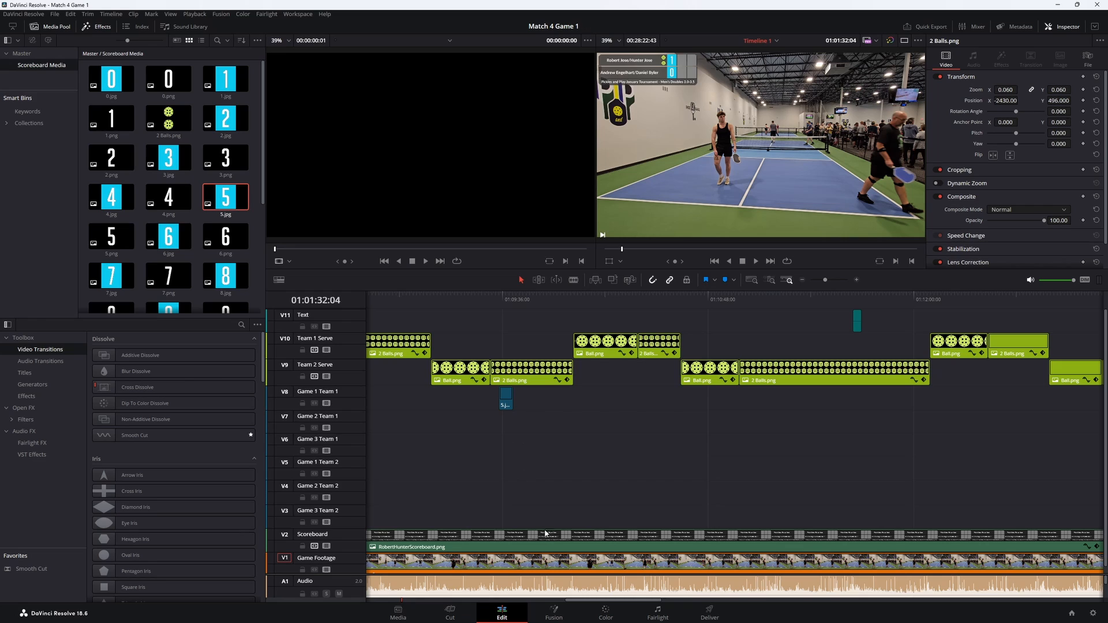
{"action": "left_click", "coordinate": [511, 300]}
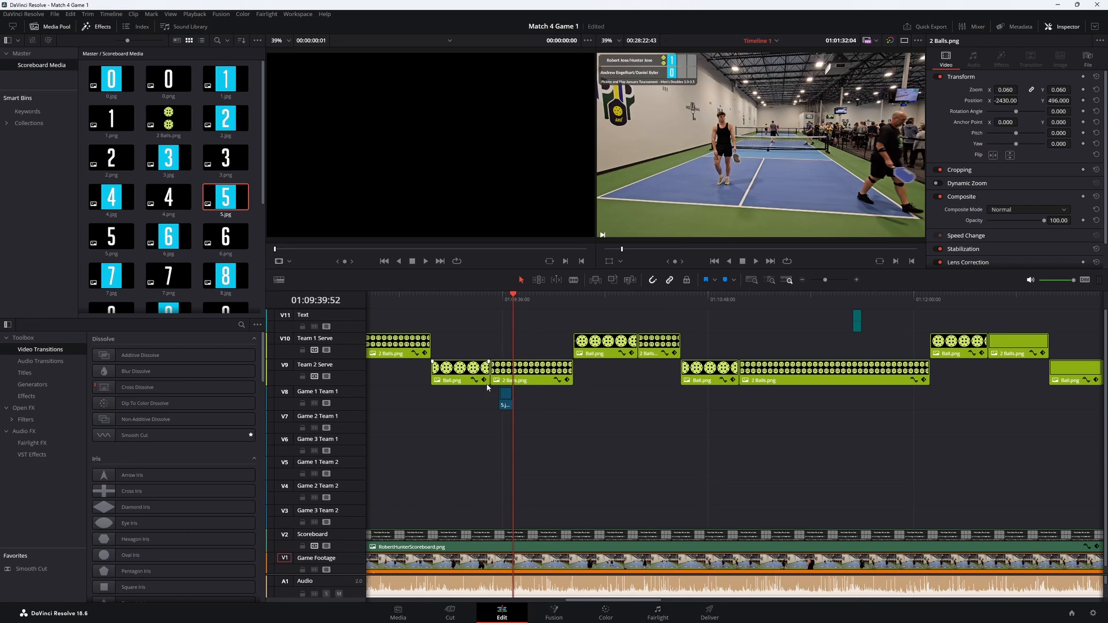
{"action": "scroll", "coordinate": [578, 376], "scroll_direction": "up", "scroll_amount": 3}
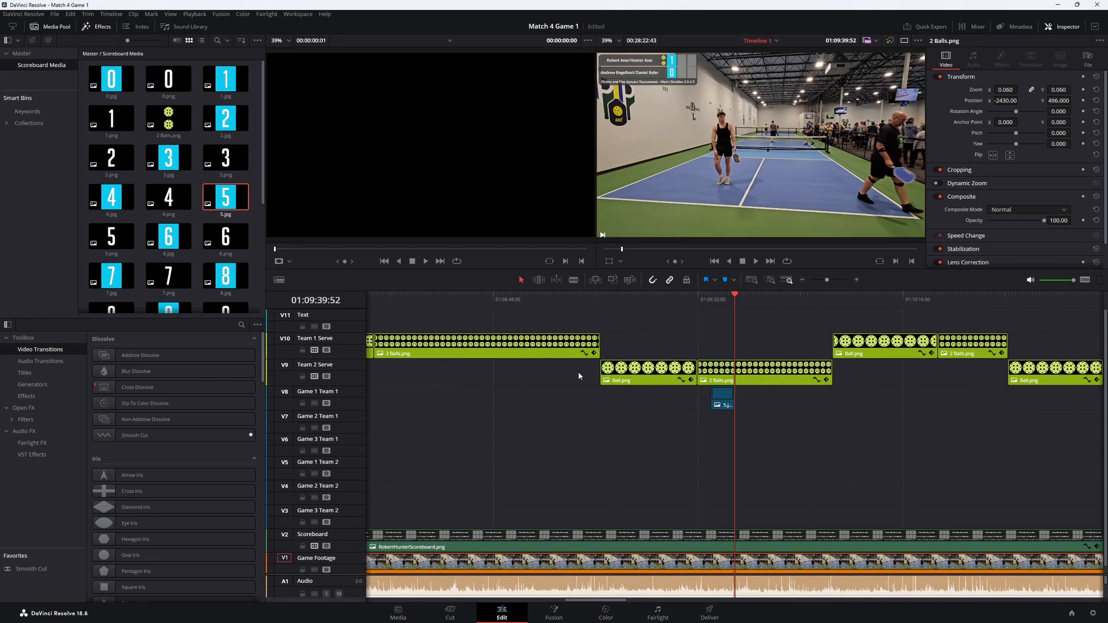
{"action": "scroll", "coordinate": [579, 375], "scroll_direction": "up", "scroll_amount": 2}
{"action": "left_click", "coordinate": [719, 310]}
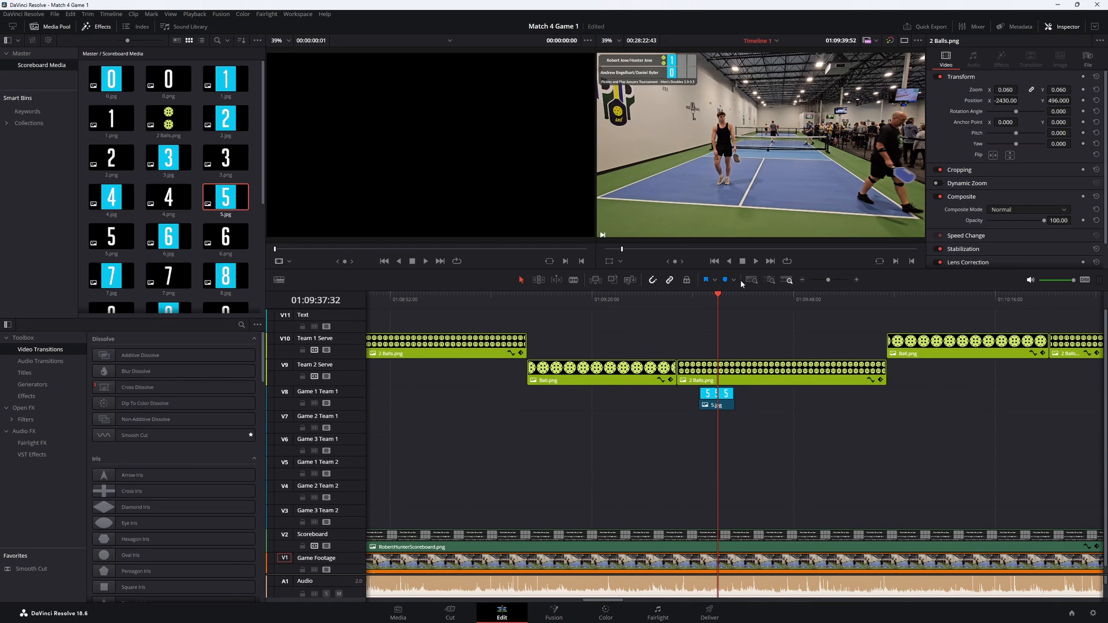
{"action": "key", "text": "space"}
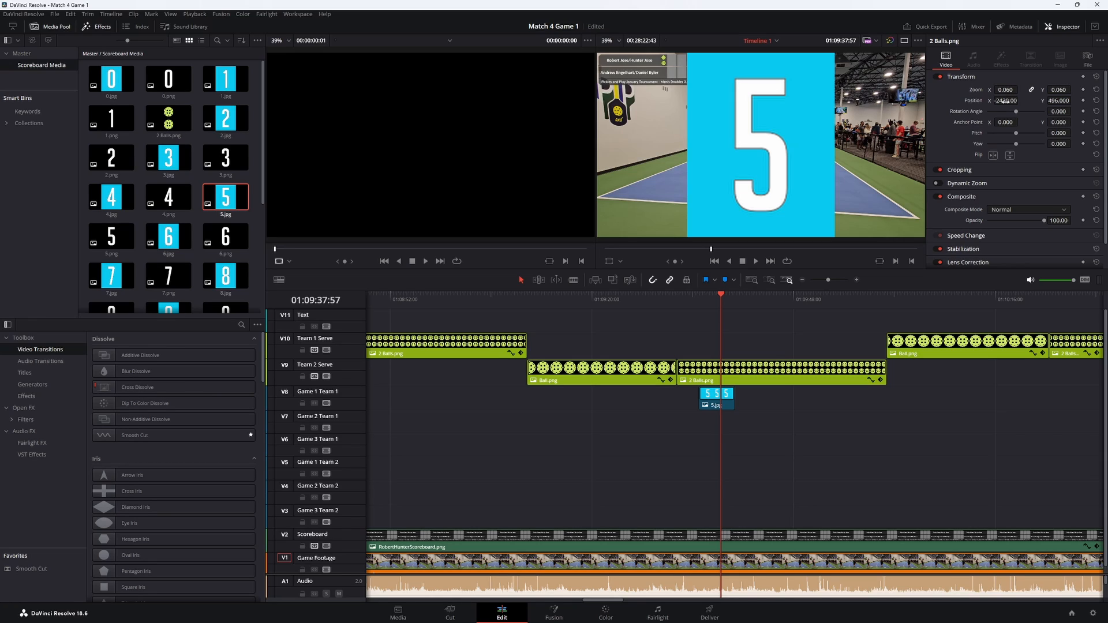
- Undo the transform adjustment and the placement of 5.jpg on the Game 1 Team 1 track
{"action": "mouse_move", "coordinate": [1011, 101]}
{"action": "left_mouse_down"}
{"action": "mouse_move", "coordinate": [998, 92]}
{"action": "mouse_move", "coordinate": [1020, 90]}
{"action": "left_mouse_up"}
{"action": "key", "text": "ctrl+z"}
{"action": "key", "text": "ctrl+z"}
{"action": "key", "text": "ctrl+z"}
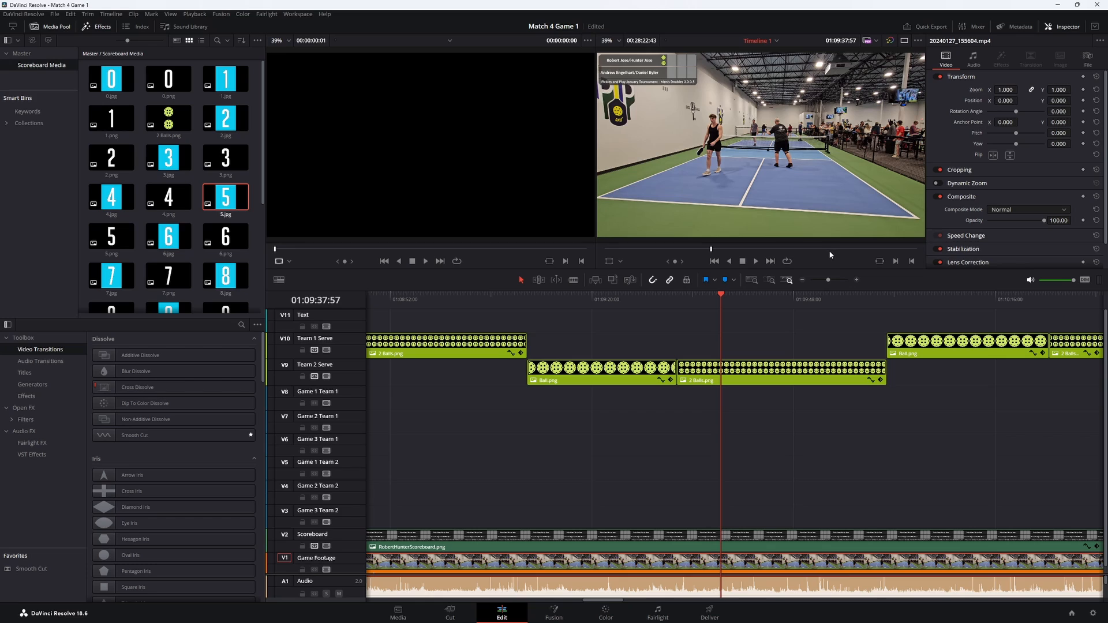
- Place 5.jpg from Scoreboard Media on Game 1 Team 1 at about 01:09:35, setting its zoom to 0.110 and position to -1162, 481
{"action": "left_click_drag", "start_coordinate": [225, 197], "coordinate": [702, 409]}
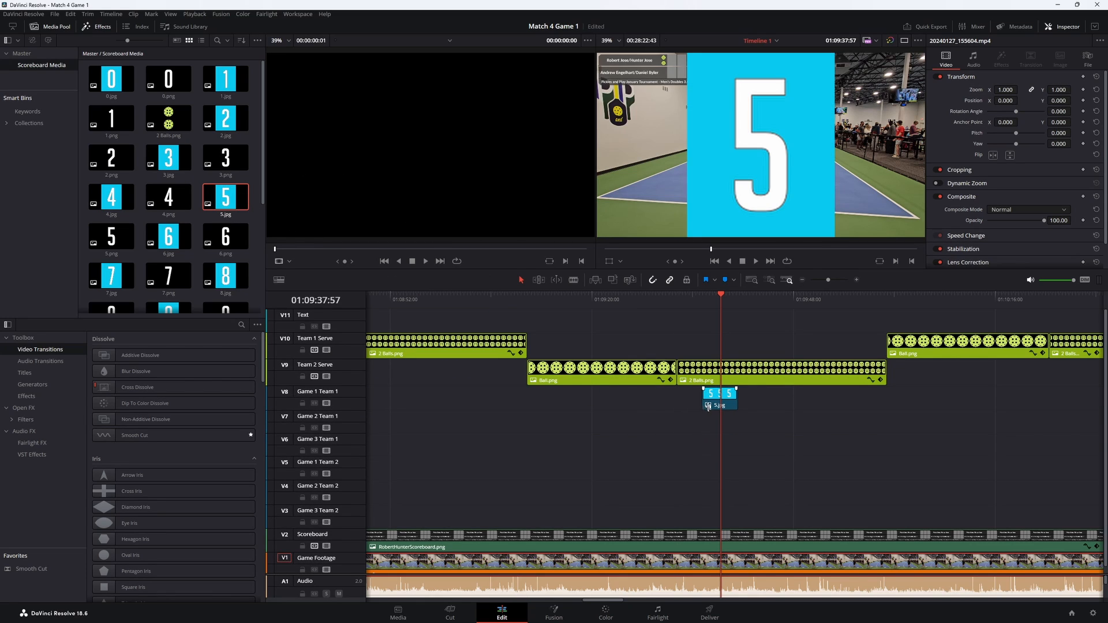
{"action": "left_click", "coordinate": [712, 404]}
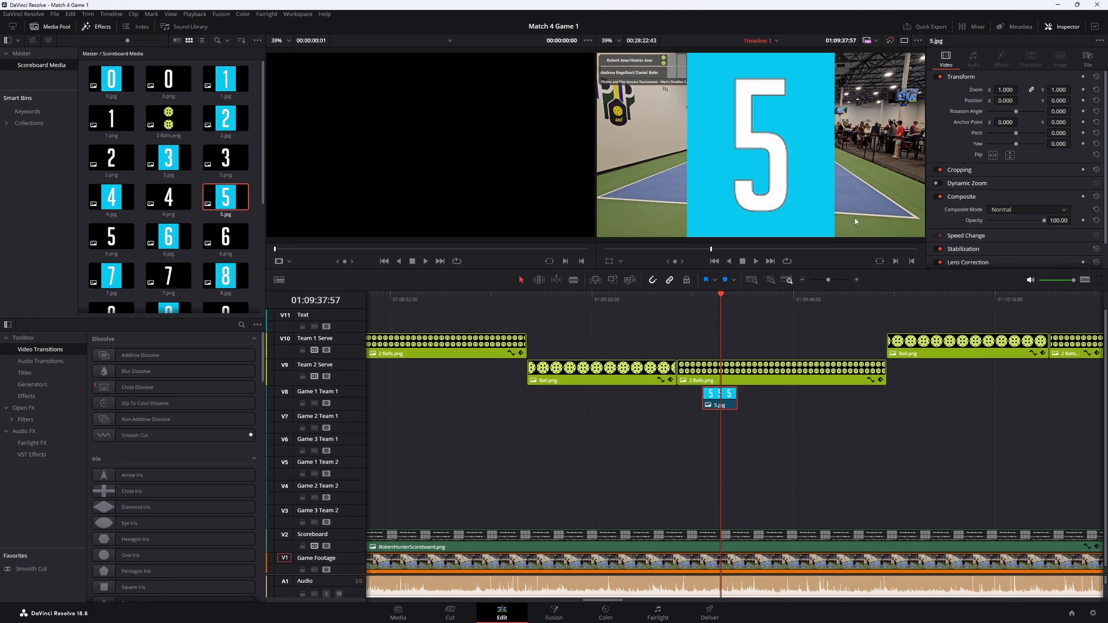
{"action": "left_click_drag", "start_coordinate": [1006, 90], "coordinate": [1073, 100]}
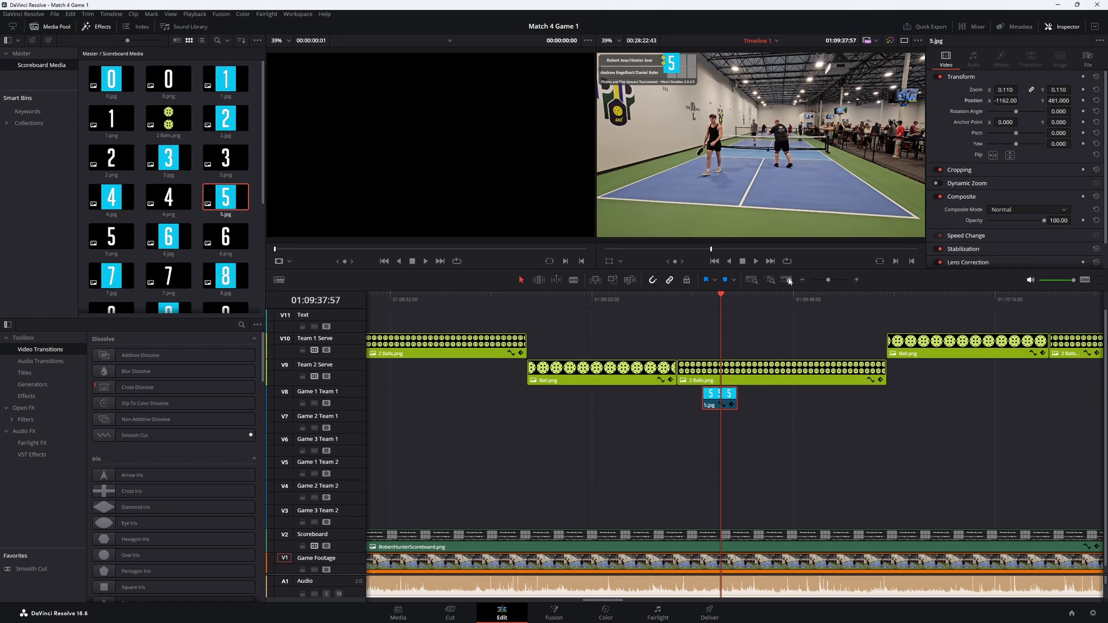
- Undo the zoom and position changes on the 5.jpg clip, leaving it on the Game 1 Team 1 track
{"action": "scroll", "coordinate": [670, 417], "scroll_direction": "down", "scroll_amount": 1}
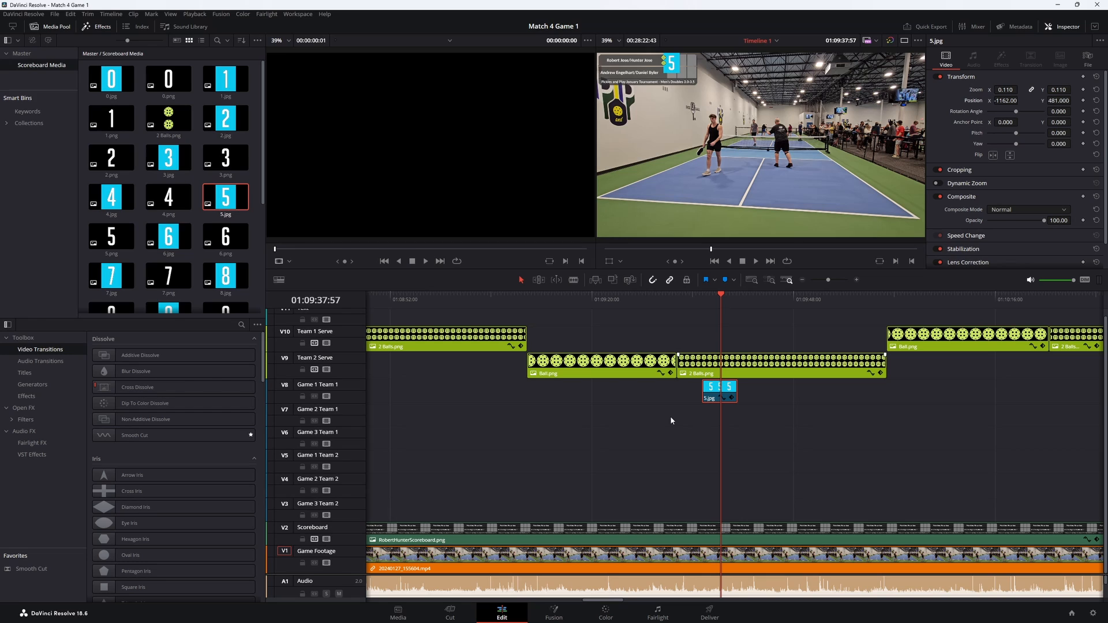
{"action": "key", "text": "ctrl+z"}
{"action": "key", "text": "ctrl+z"}
{"action": "key", "text": "ctrl+z"}
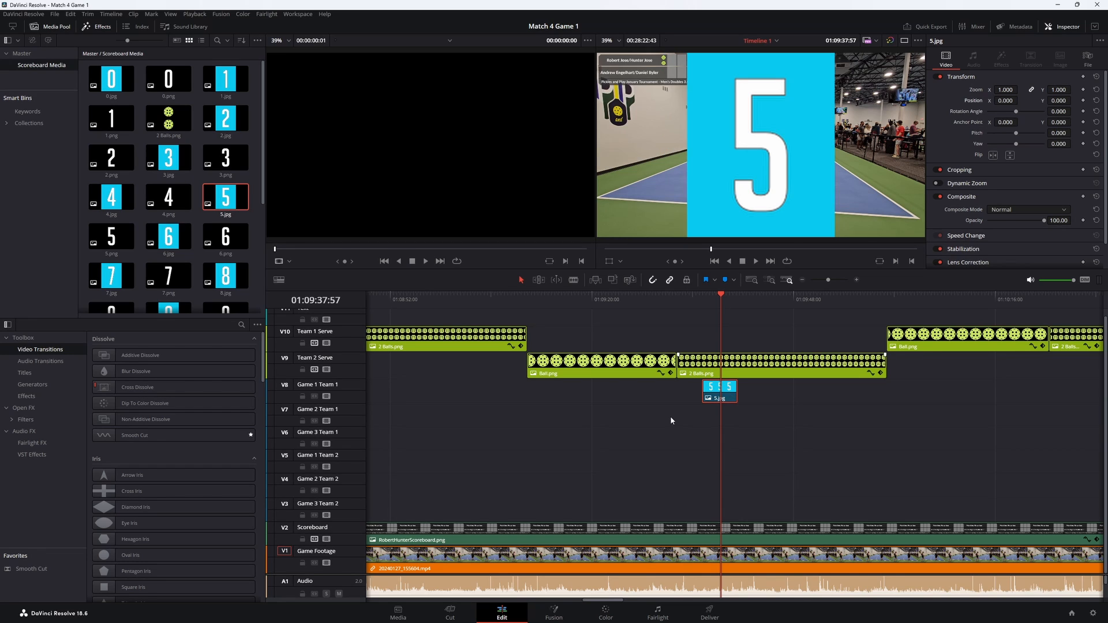
{"action": "scroll", "coordinate": [670, 417], "scroll_direction": "down", "scroll_amount": 5}
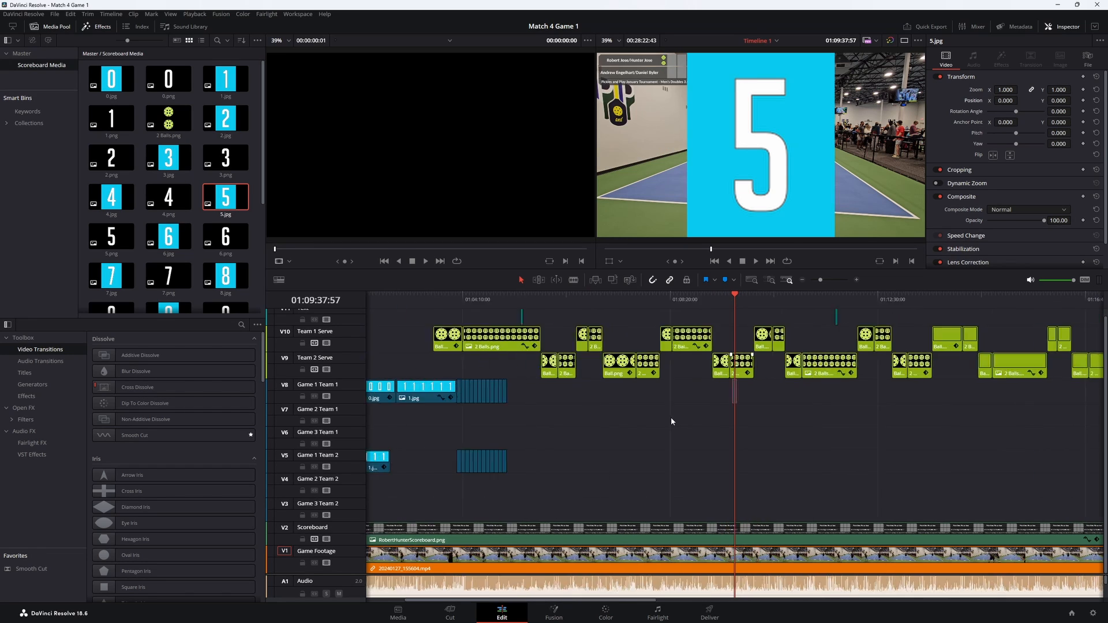
{"action": "scroll", "coordinate": [671, 421], "scroll_direction": "down", "scroll_amount": 4}
{"action": "scroll", "coordinate": [671, 422], "scroll_direction": "up", "scroll_amount": 3}
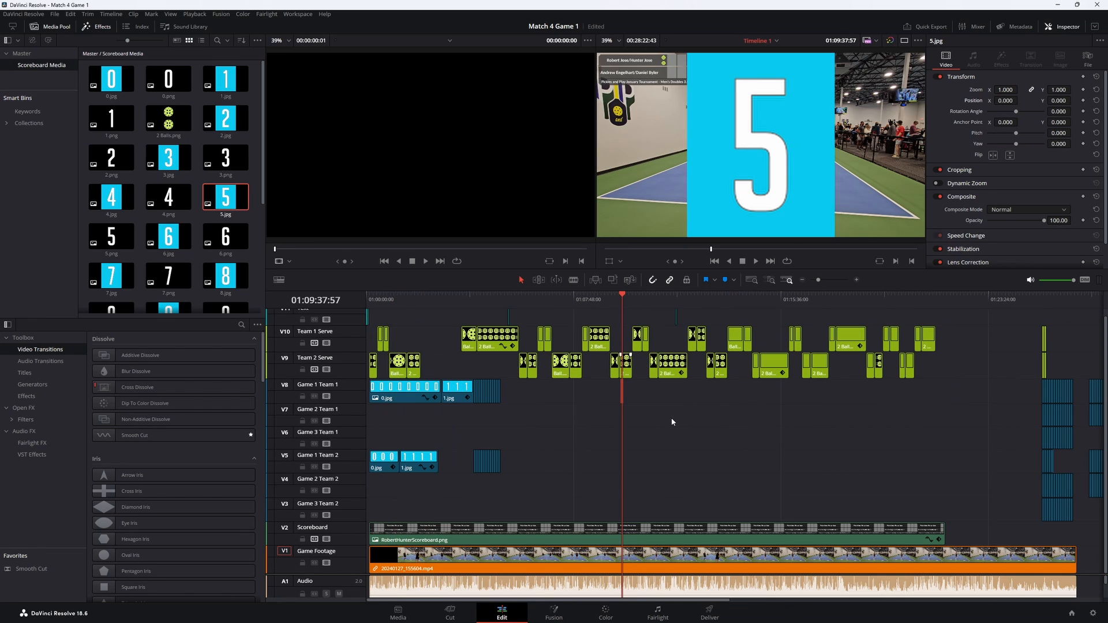
- Copy the attributes of the 1.jpg clip onto the 5.jpg clip on the Game 1 Team 1 track and briefly play the result
{"action": "left_click", "coordinate": [459, 397]}
{"action": "right_click", "coordinate": [453, 396]}
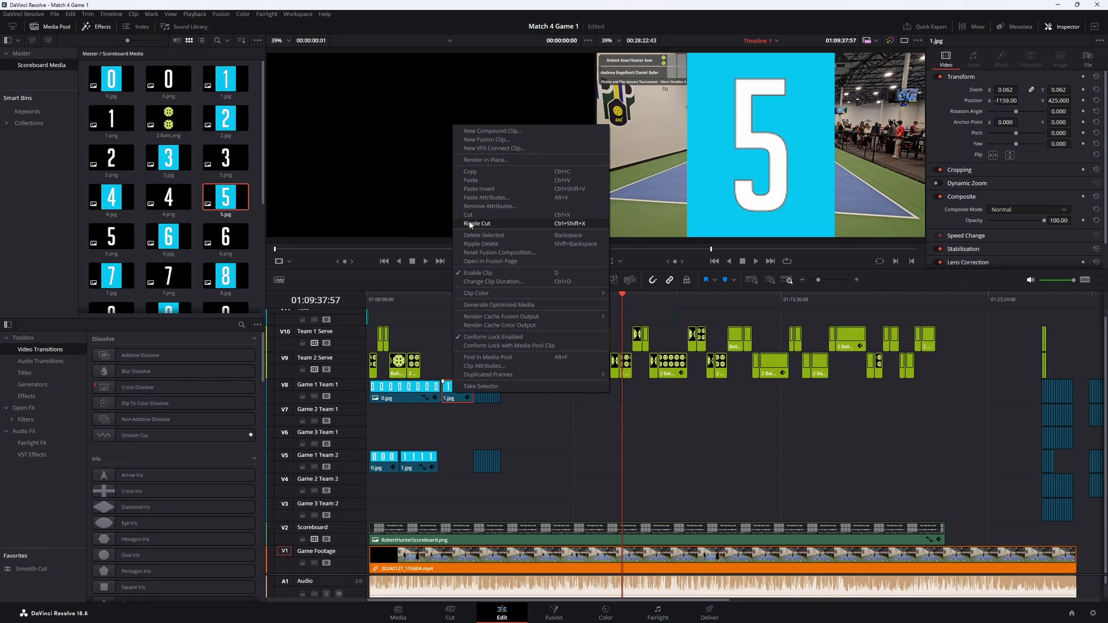
{"action": "left_click", "coordinate": [473, 172]}
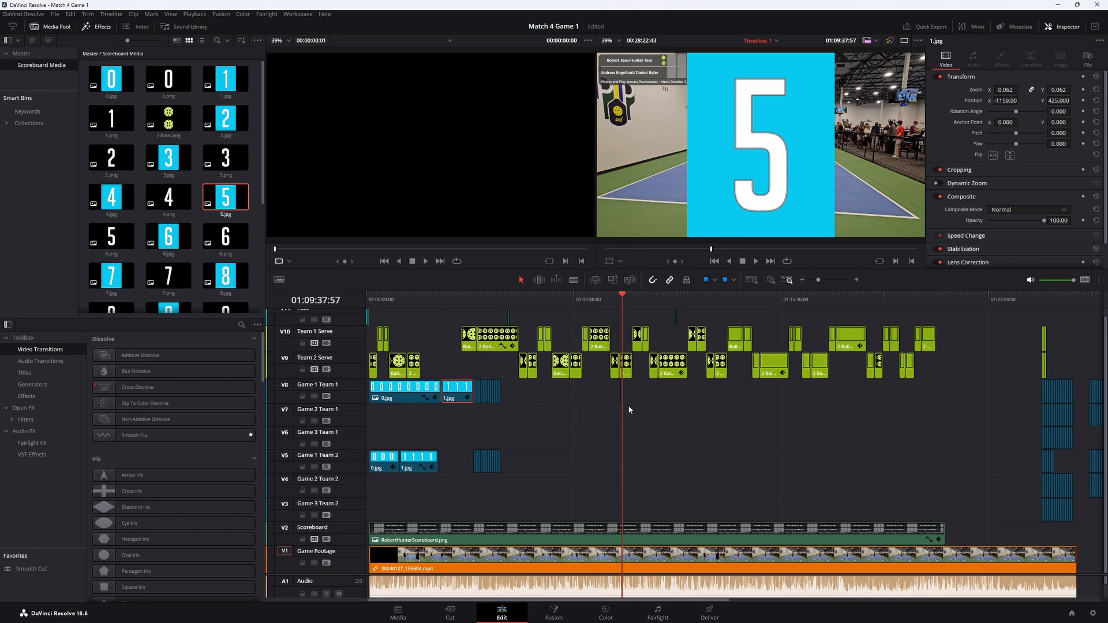
{"action": "scroll", "coordinate": [628, 408], "scroll_direction": "down", "scroll_amount": 2}
{"action": "scroll", "coordinate": [627, 405], "scroll_direction": "up", "scroll_amount": 6}
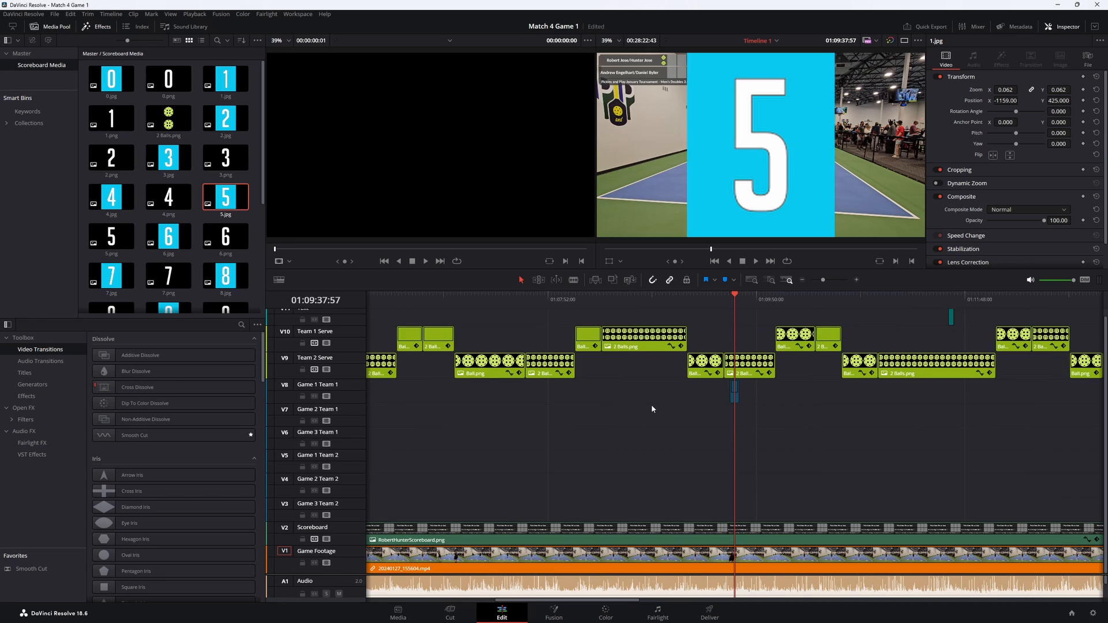
{"action": "scroll", "coordinate": [658, 404], "scroll_direction": "up", "scroll_amount": 5}
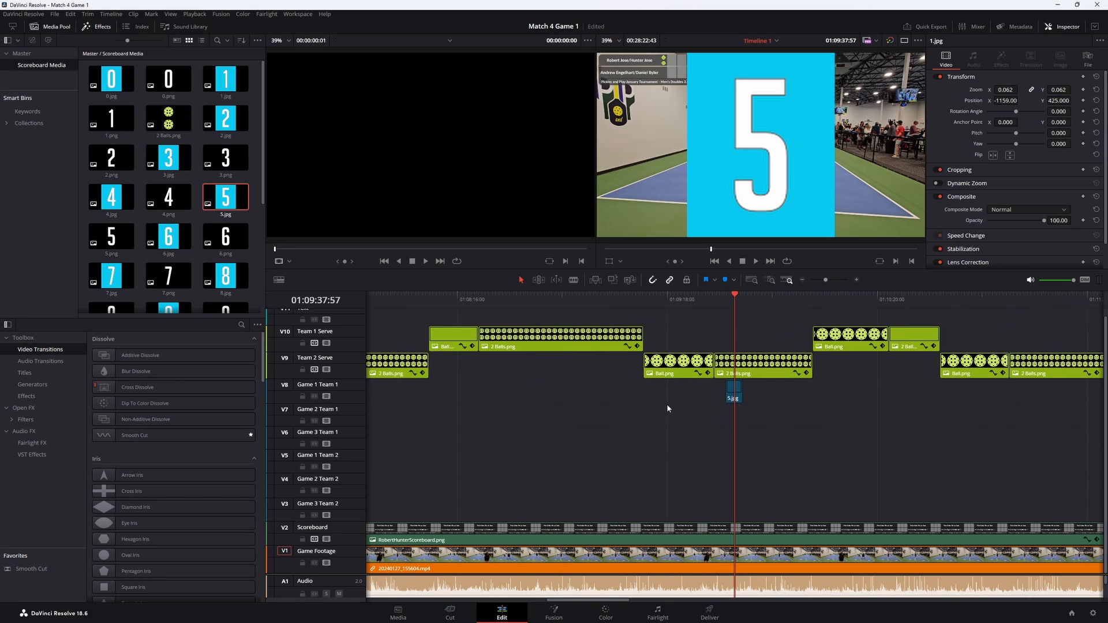
{"action": "left_click", "coordinate": [722, 394]}
{"action": "right_click", "coordinate": [722, 395]}
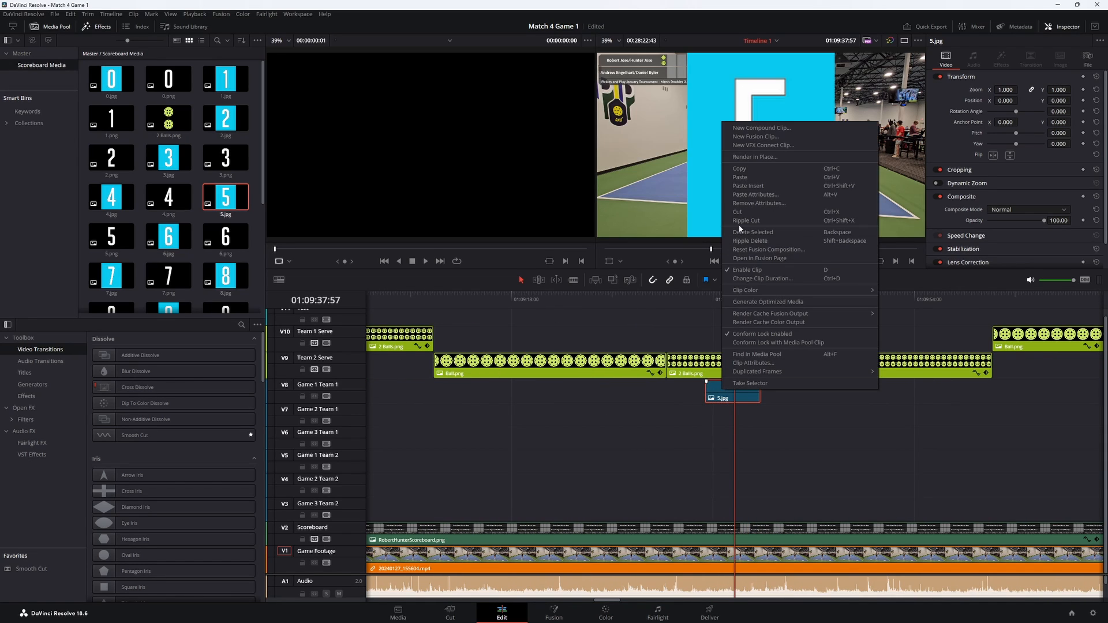
{"action": "left_click", "coordinate": [750, 194]}
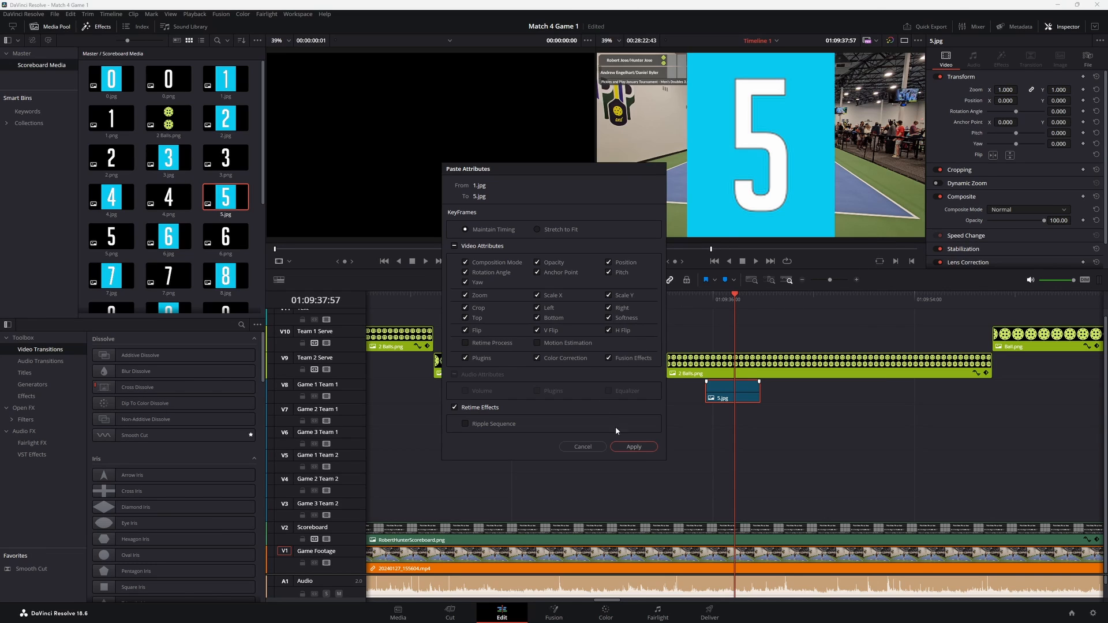
{"action": "left_click", "coordinate": [633, 450]}
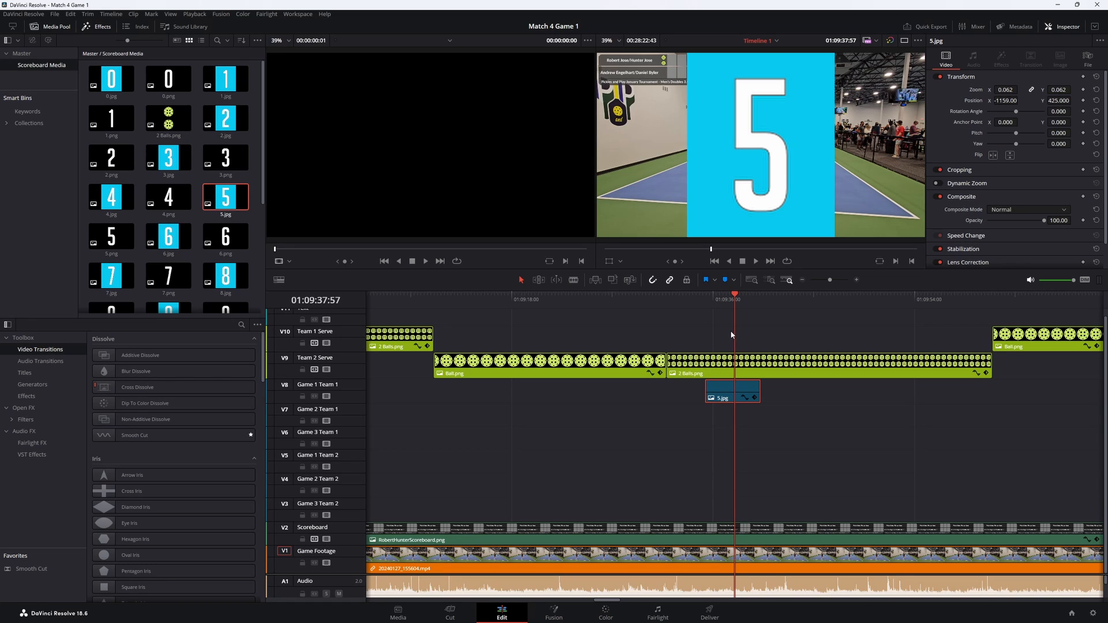
{"action": "key", "text": "space"}
{"action": "key", "text": "space"}
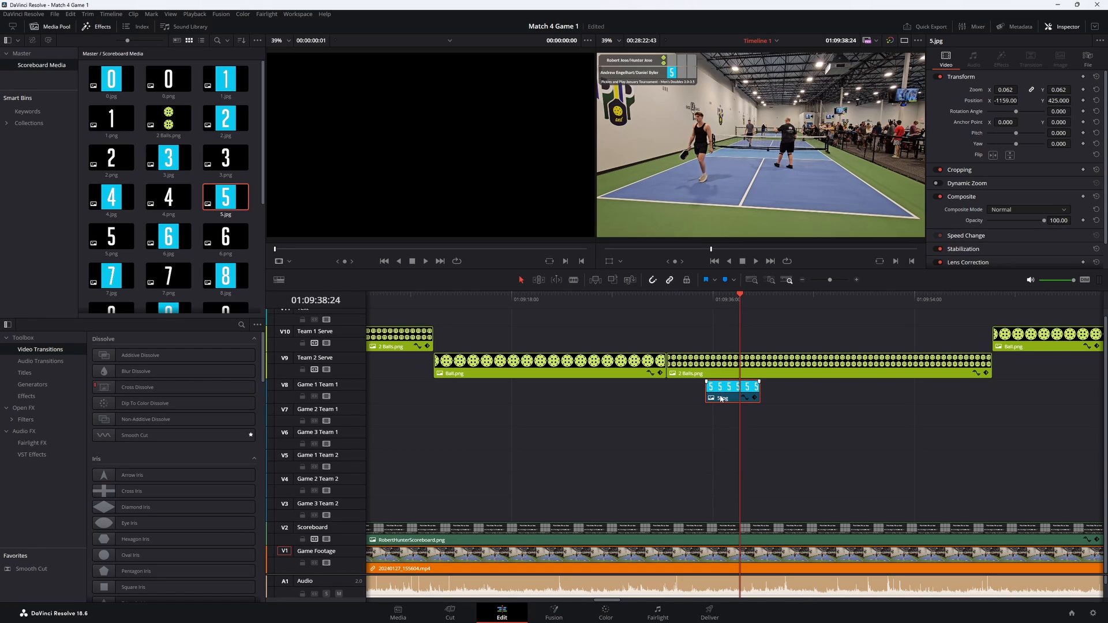
- Examine the zoom and position settings of the neighbouring Ball.png and 2 Balls.png clips on the Team 2 Serve track
{"action": "left_click", "coordinate": [598, 363]}
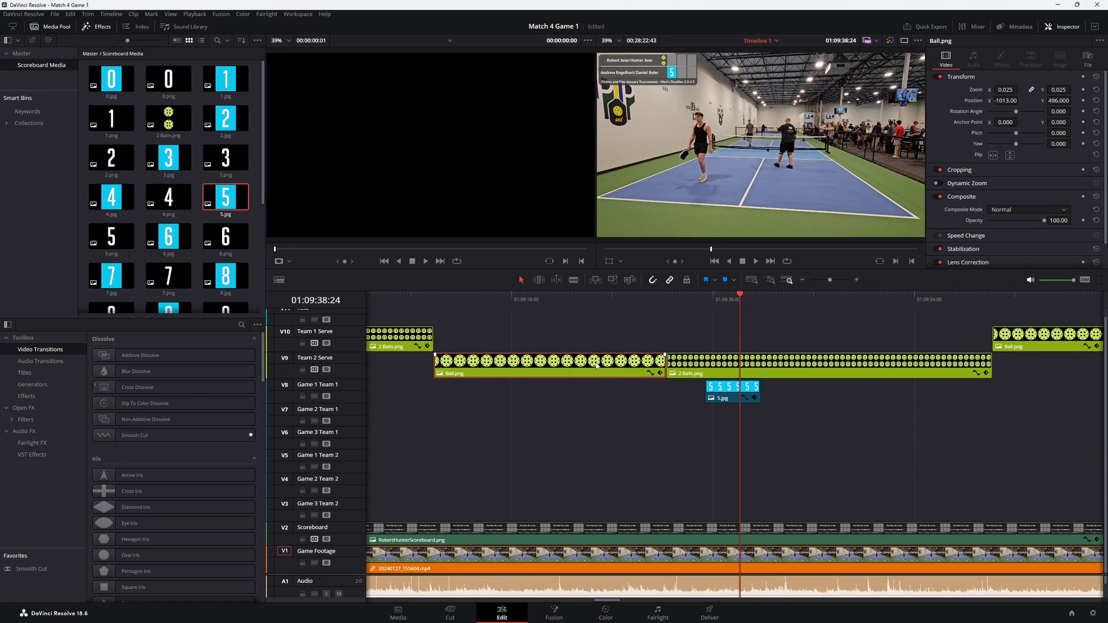
{"action": "left_click", "coordinate": [692, 366]}
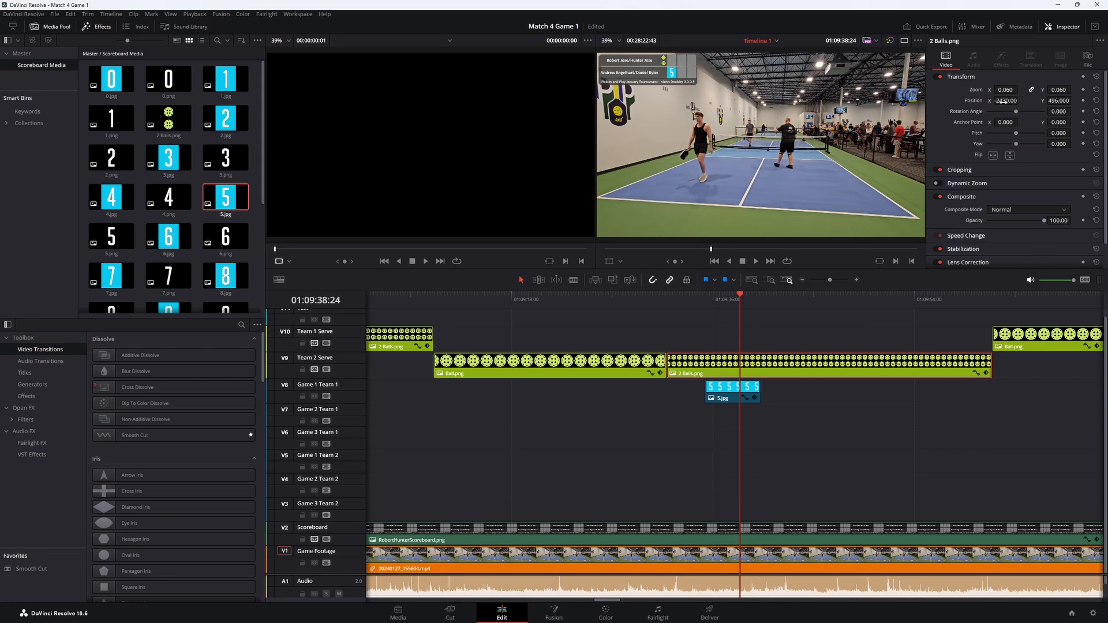
{"action": "left_click_drag", "start_coordinate": [1004, 101], "coordinate": [1008, 101]}
- Delete the 5.jpg clip from the Game 1 Team 1 track near 01:09:38
{"action": "left_click", "coordinate": [729, 389]}
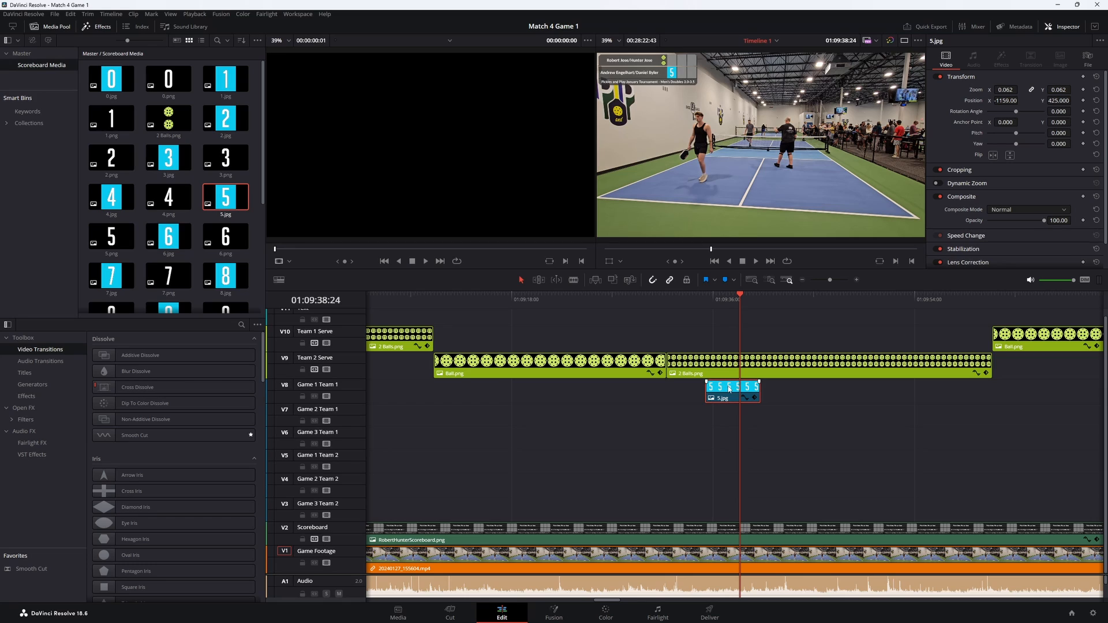
{"action": "key", "text": "Delete"}
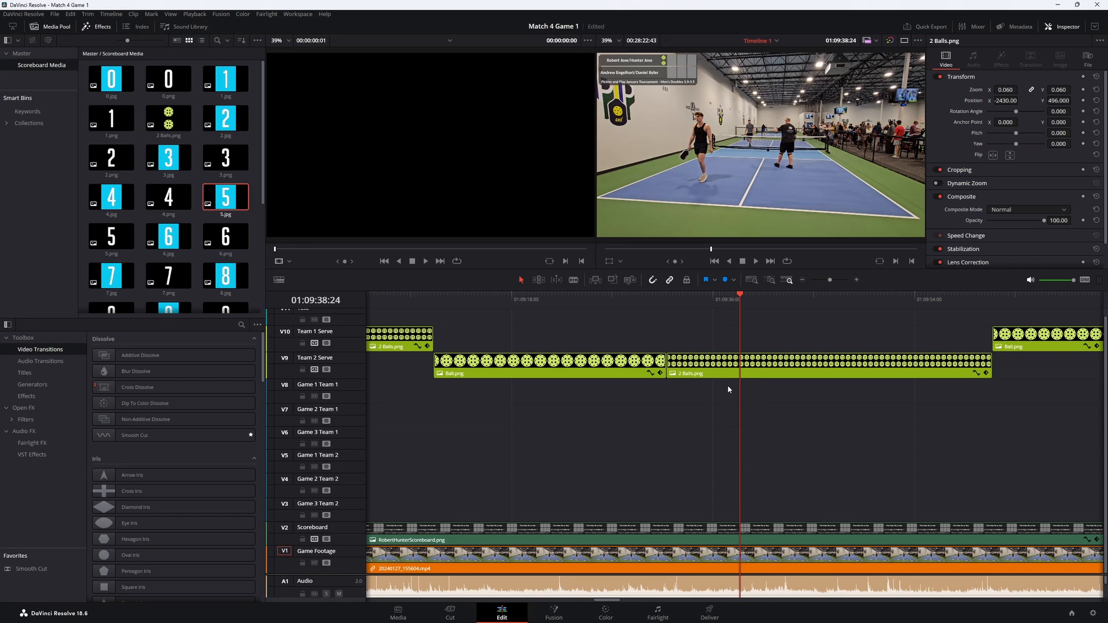